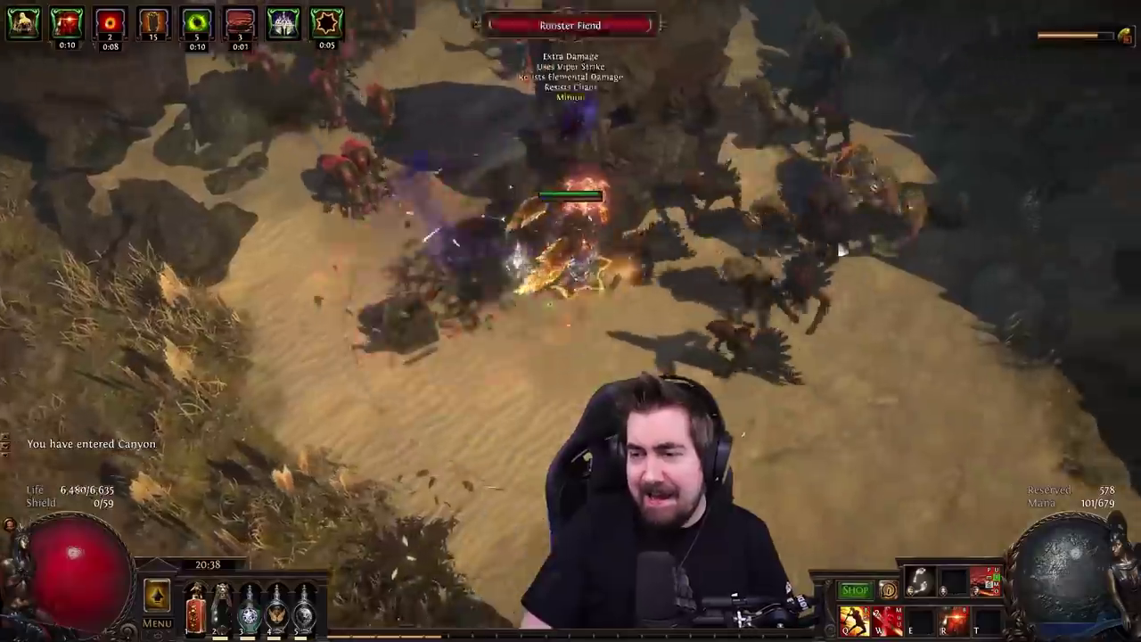
Advance through the Canyon area and attack the monster packs met along the way
click(316, 223)
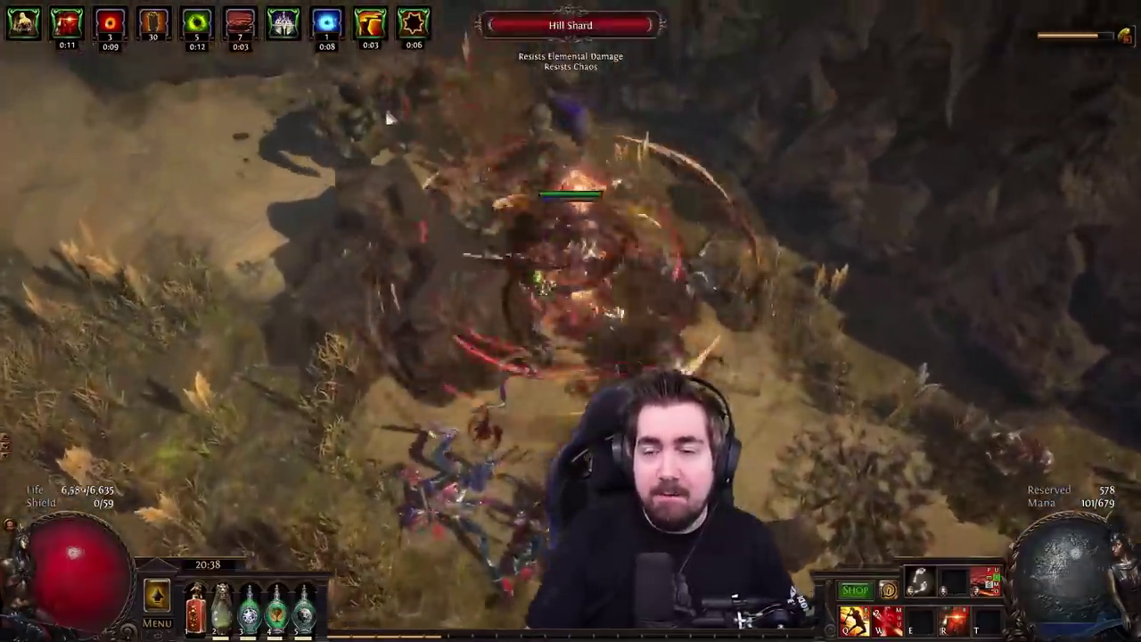
click(250, 264)
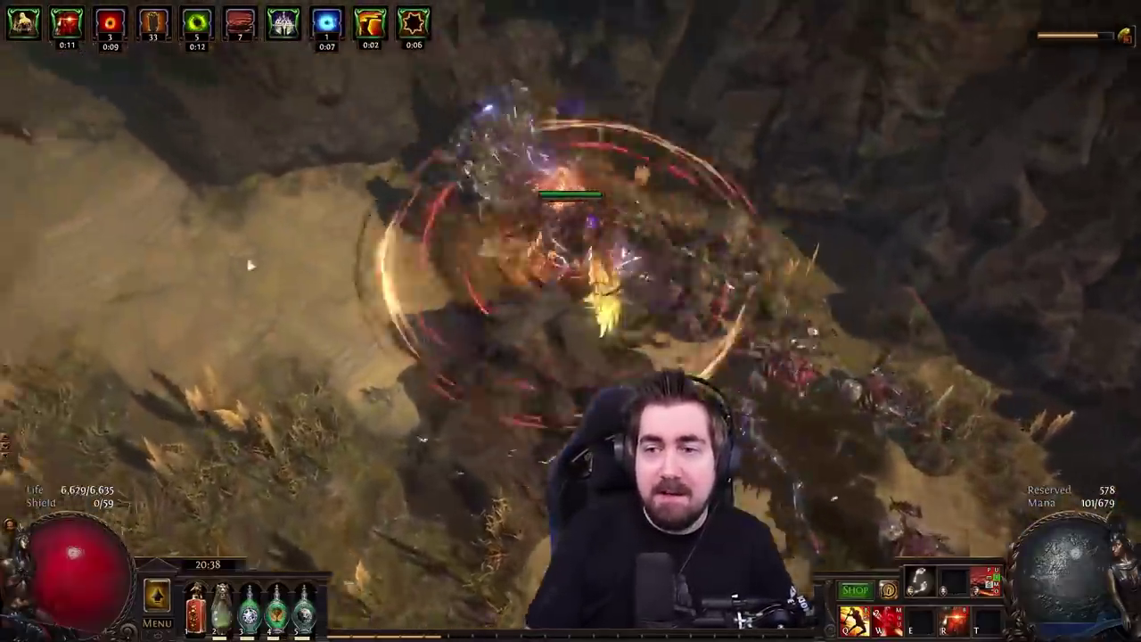
click(251, 264)
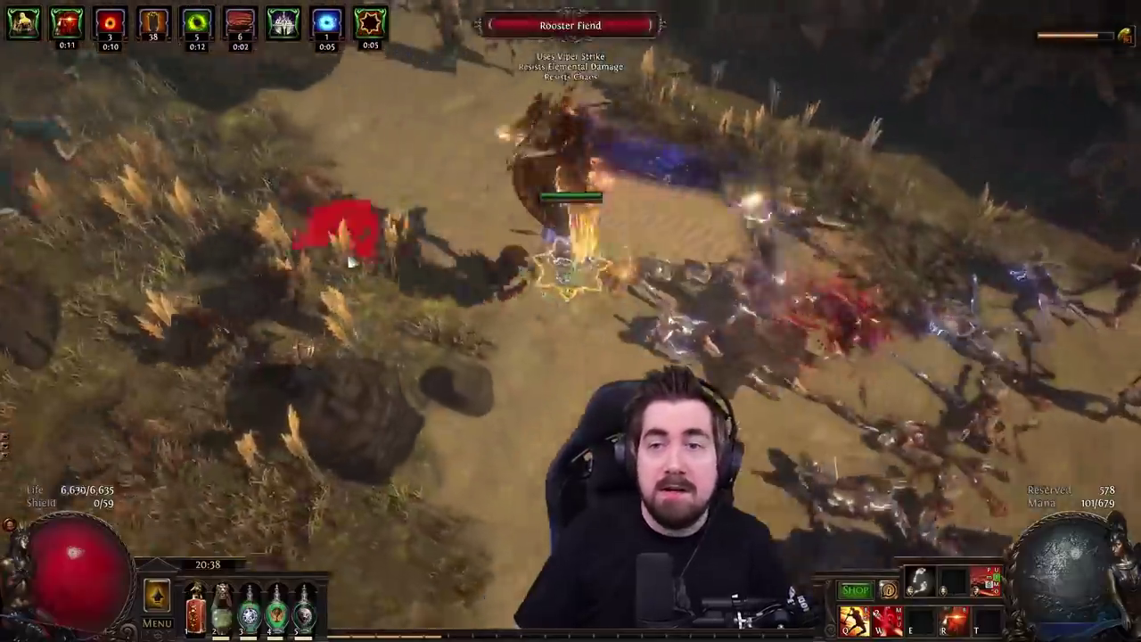
click(351, 258)
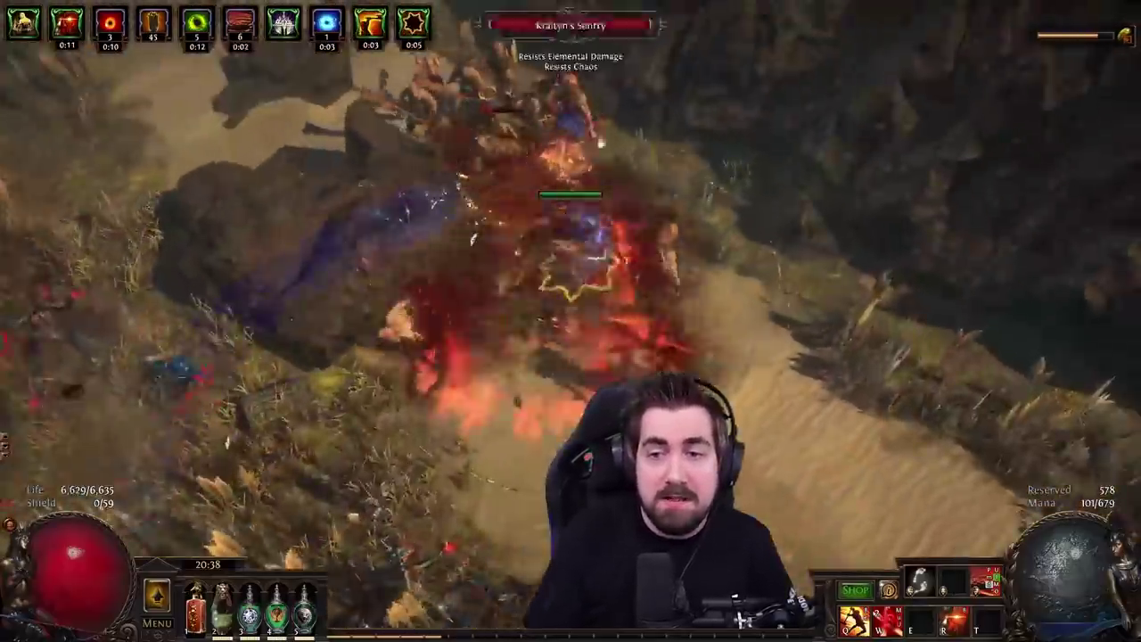
click(465, 384)
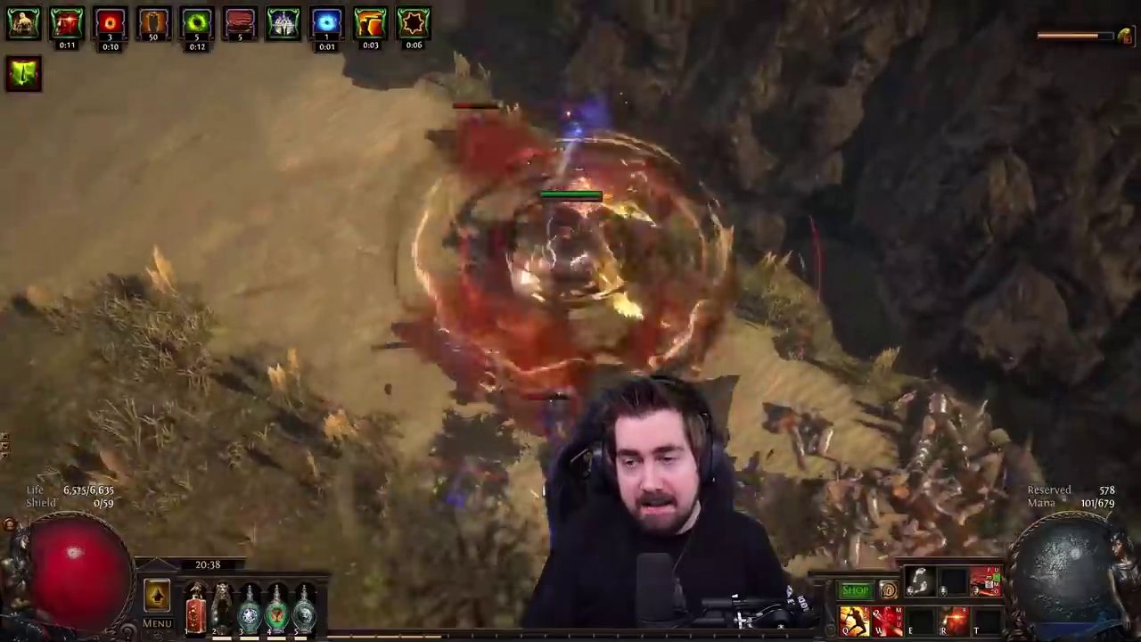
click(414, 103)
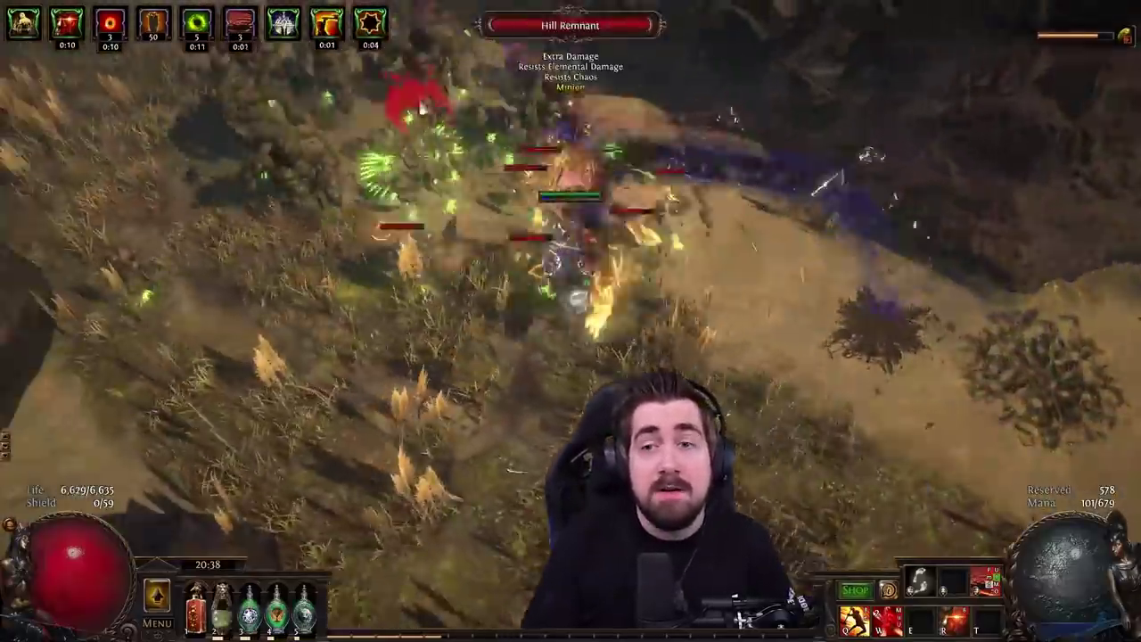
click(414, 102)
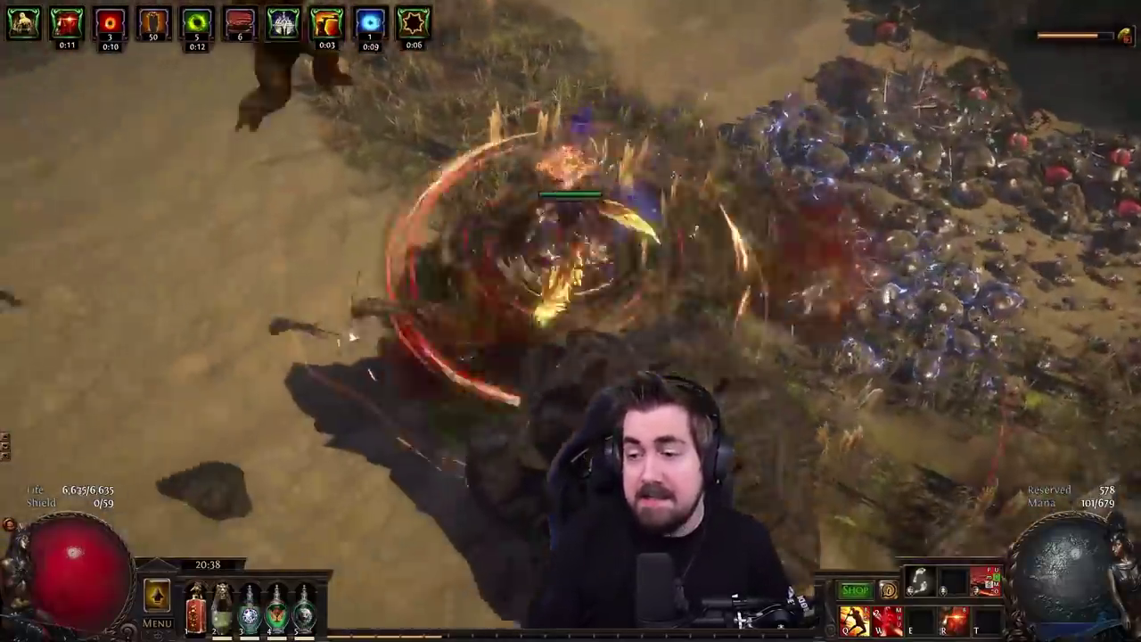
click(329, 165)
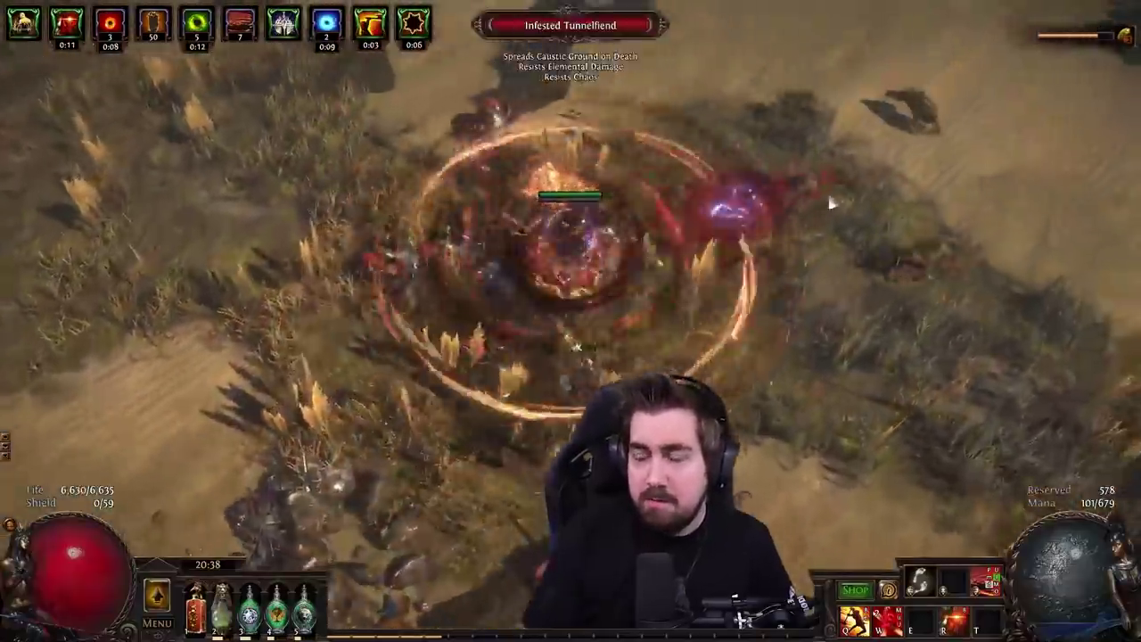
click(537, 119)
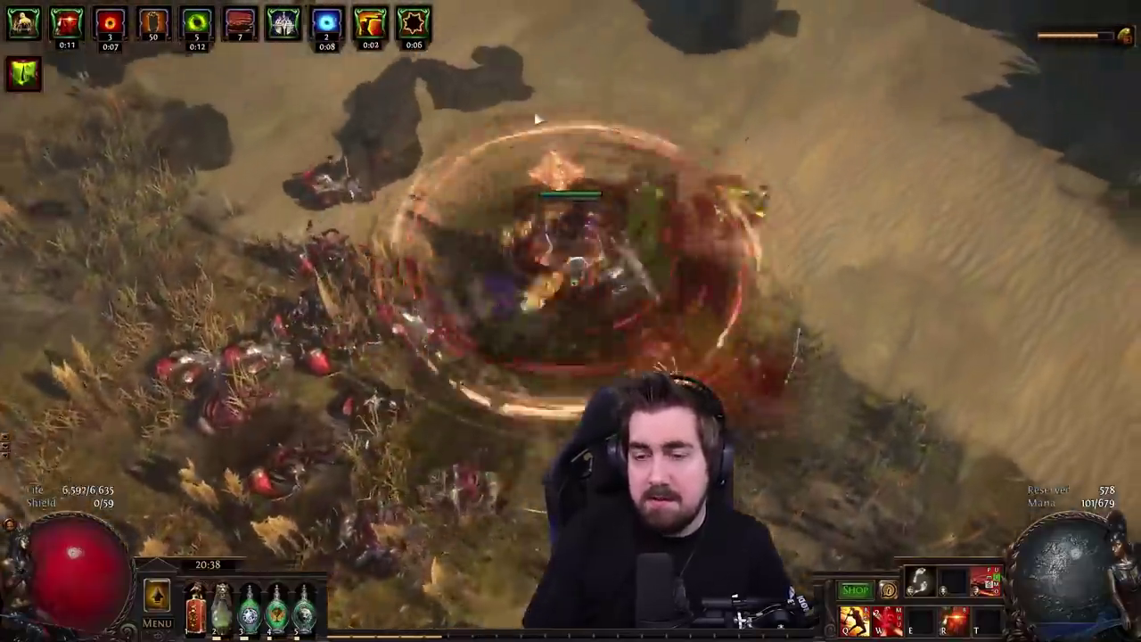
click(537, 118)
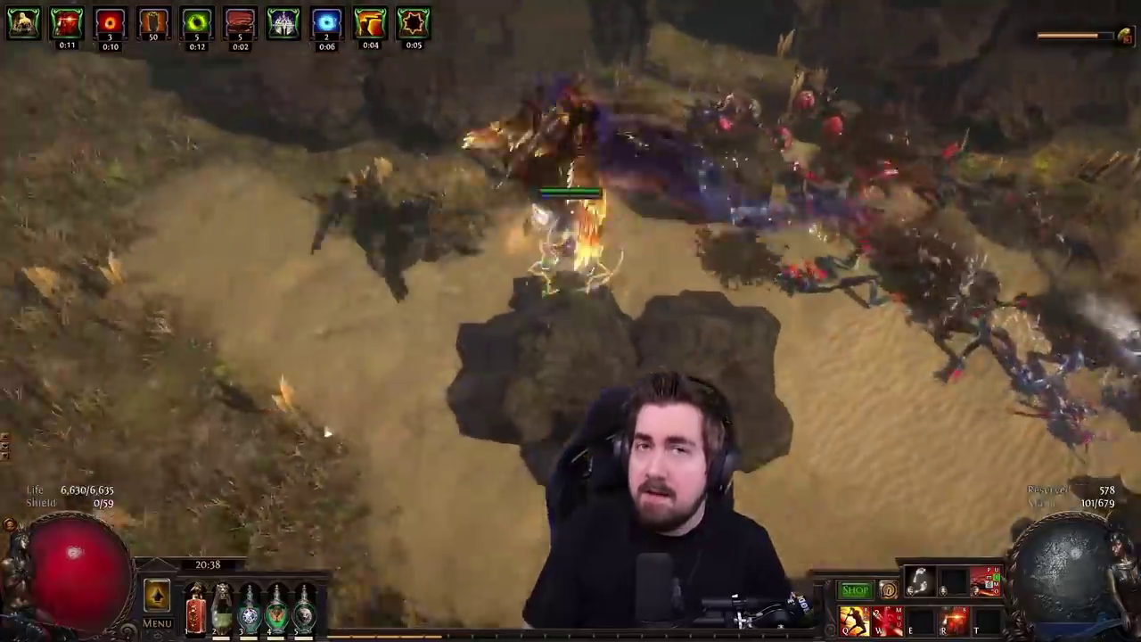
click(639, 166)
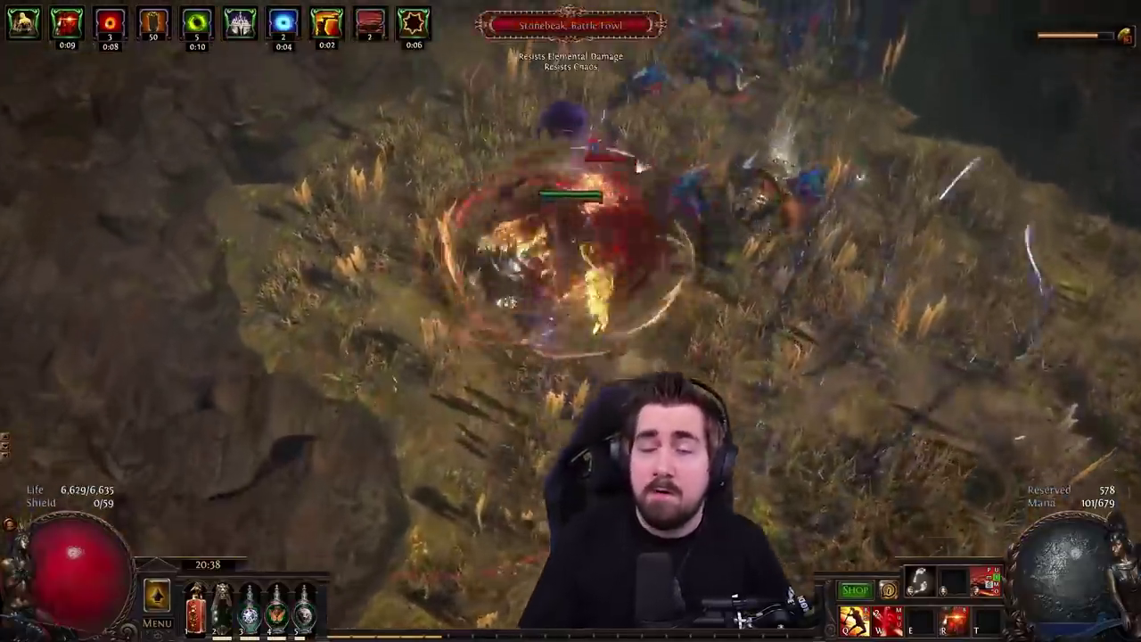
click(639, 166)
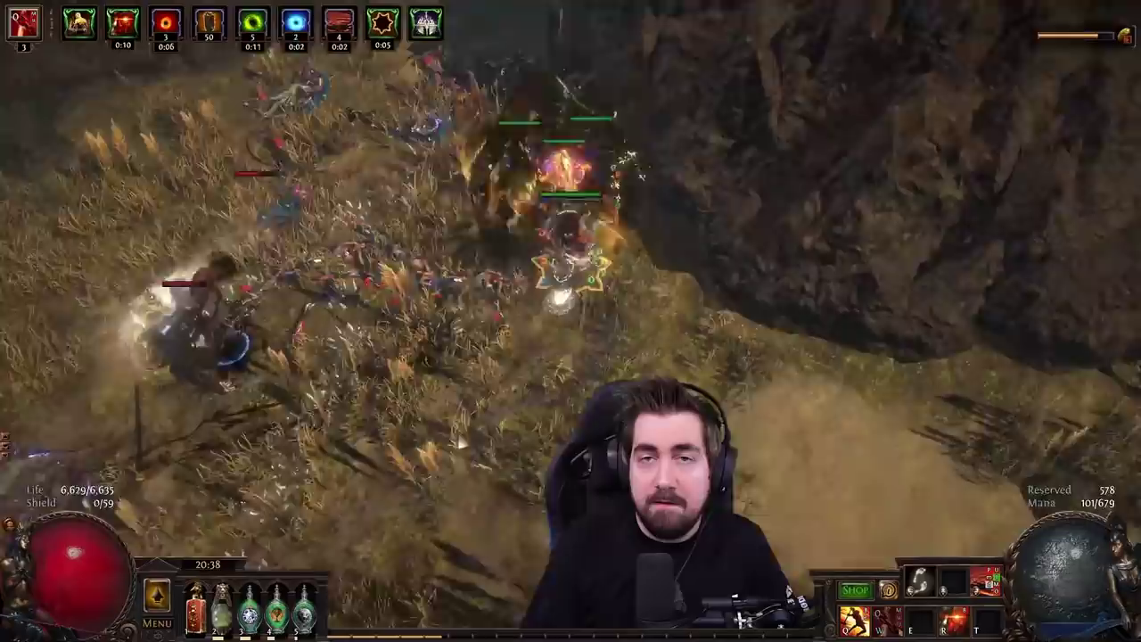
click(628, 160)
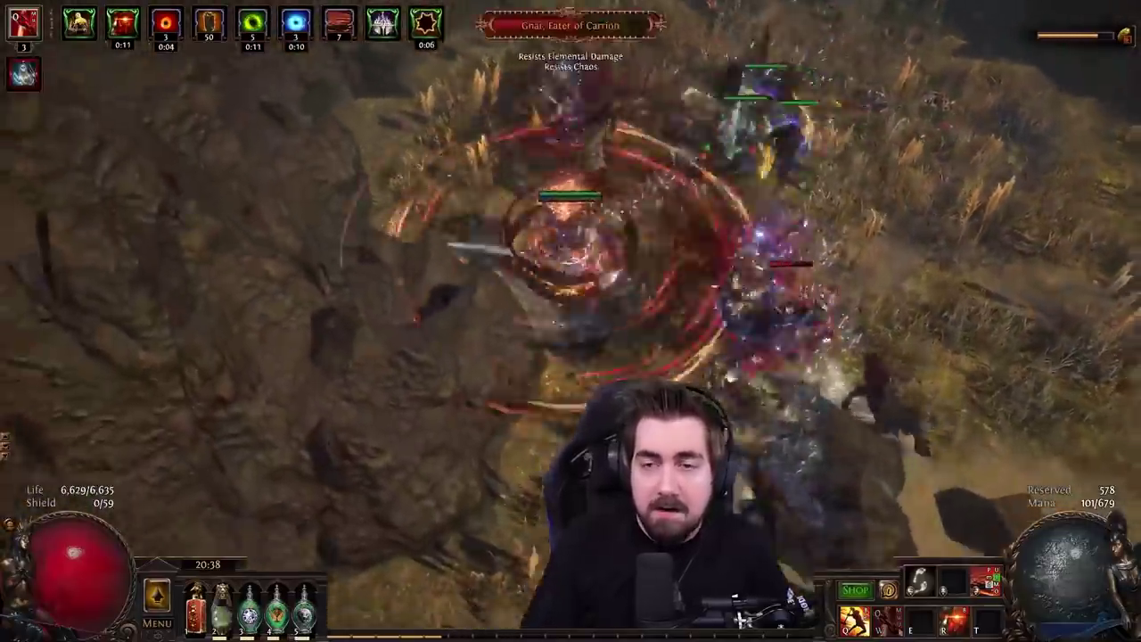
click(628, 161)
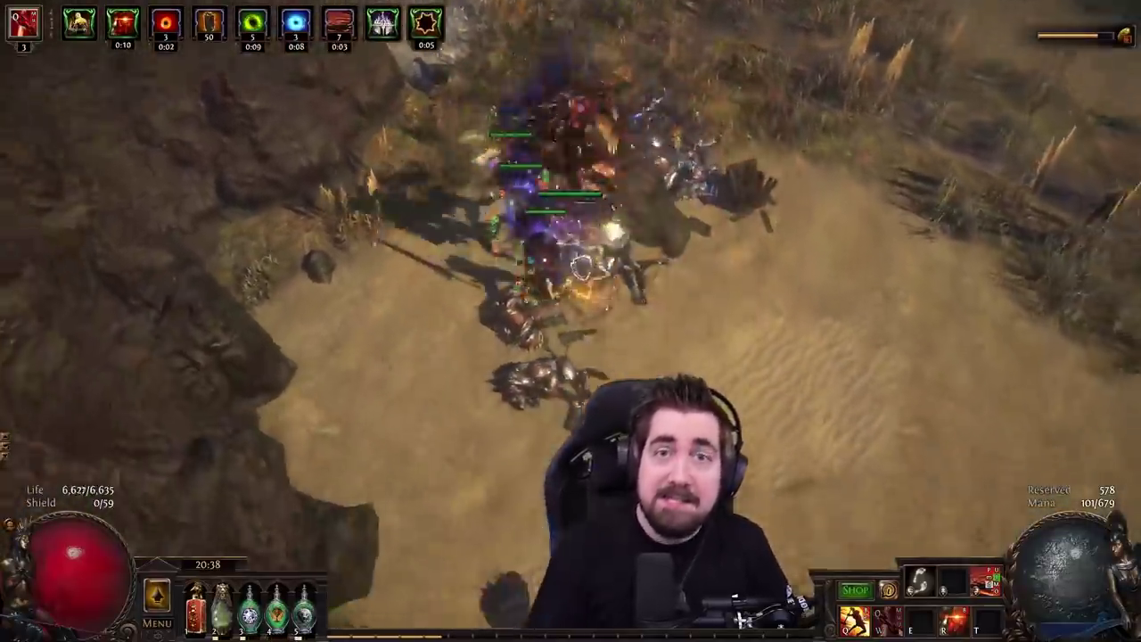
click(834, 470)
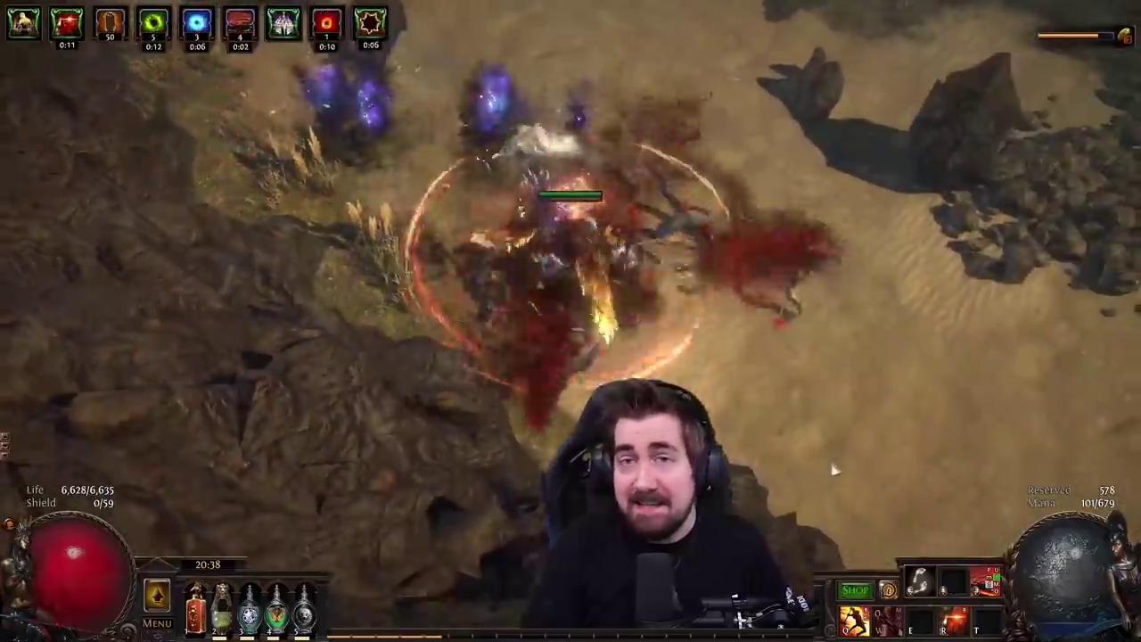
click(833, 470)
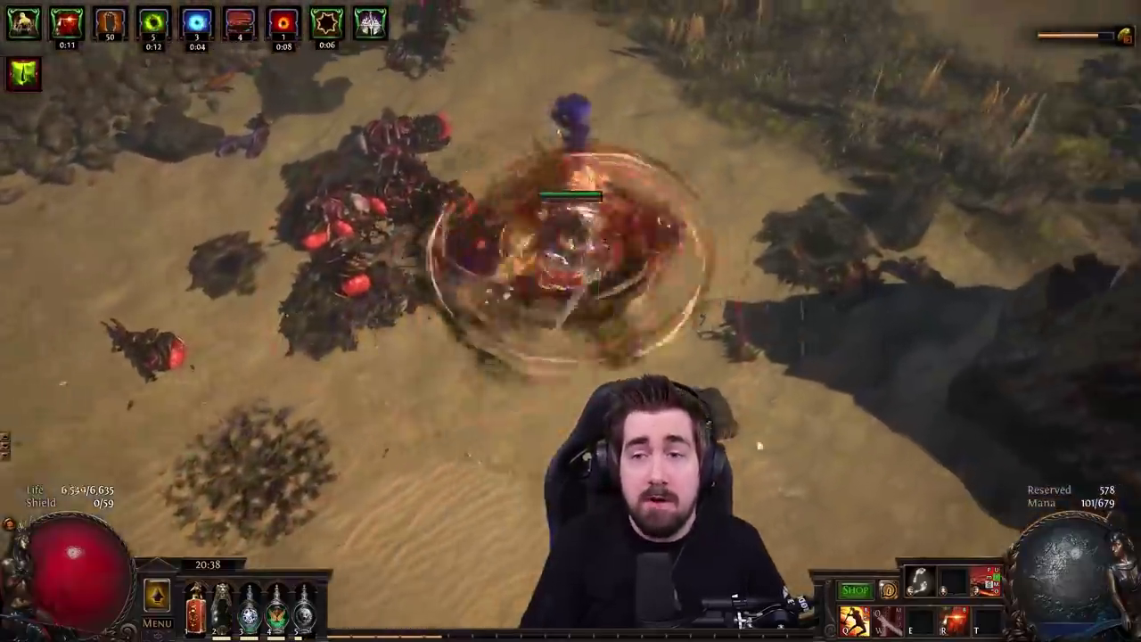
click(759, 446)
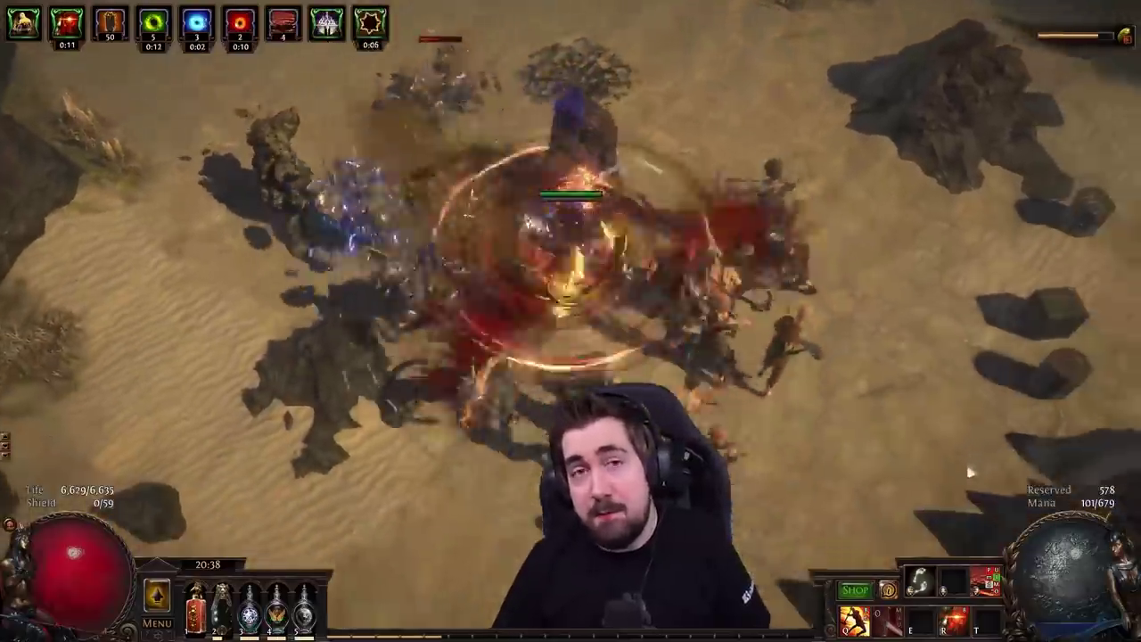
Check the Canyon map overlay with its area modifiers while advancing past the monsters
click(970, 472)
key(Tab)
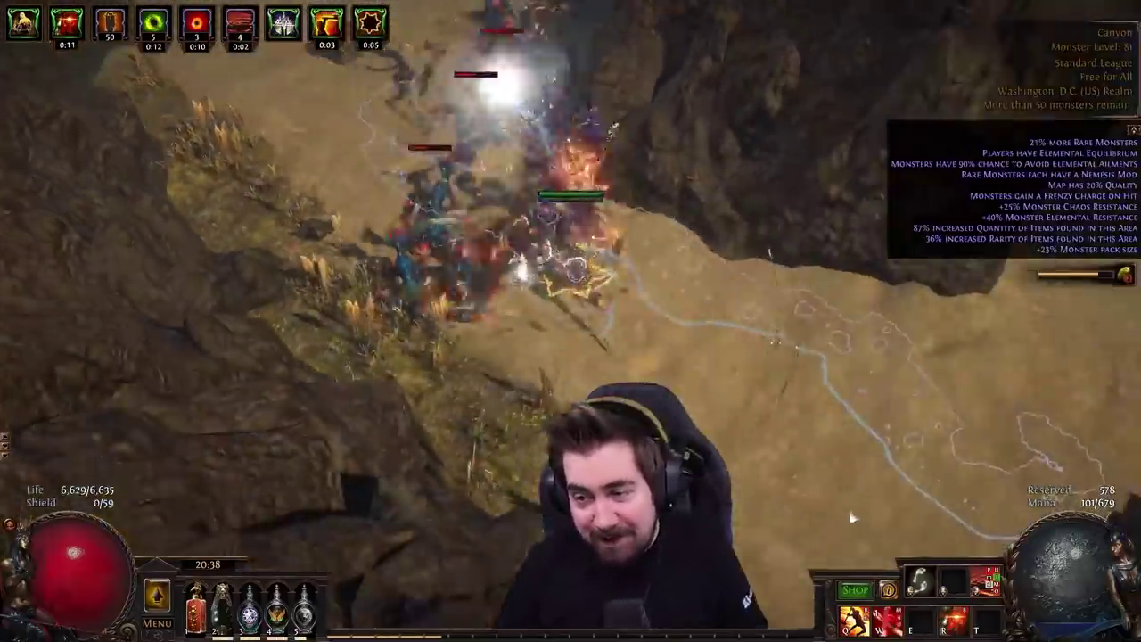
click(851, 517)
key(Tab)
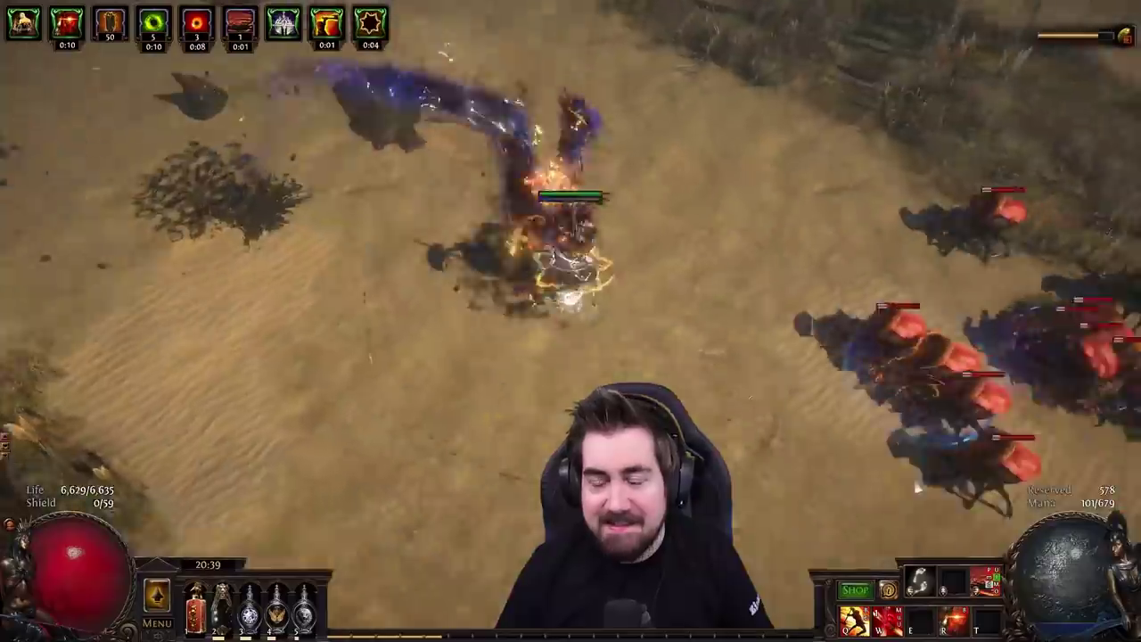
Fight through the monster packs in the open sandy stretch of the Canyon
click(918, 486)
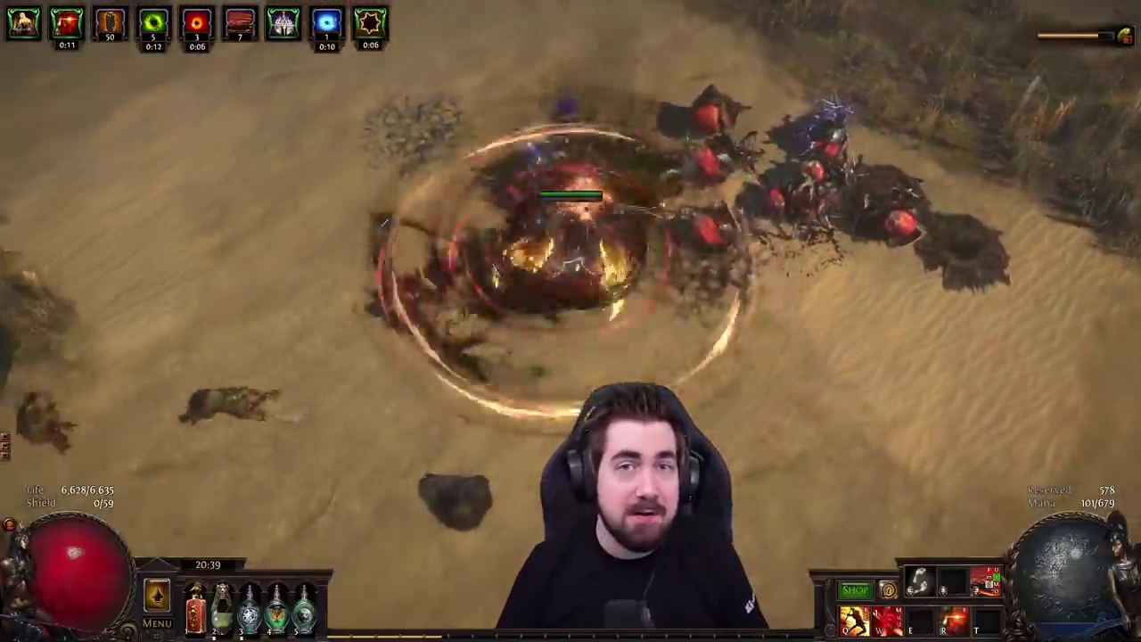
click(854, 502)
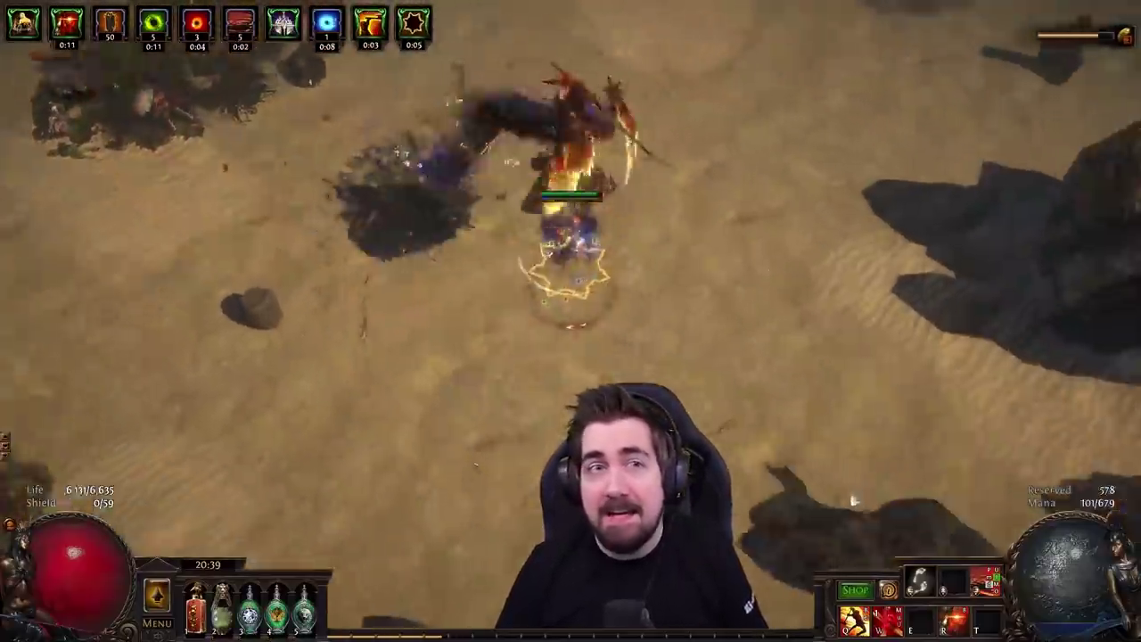
click(854, 502)
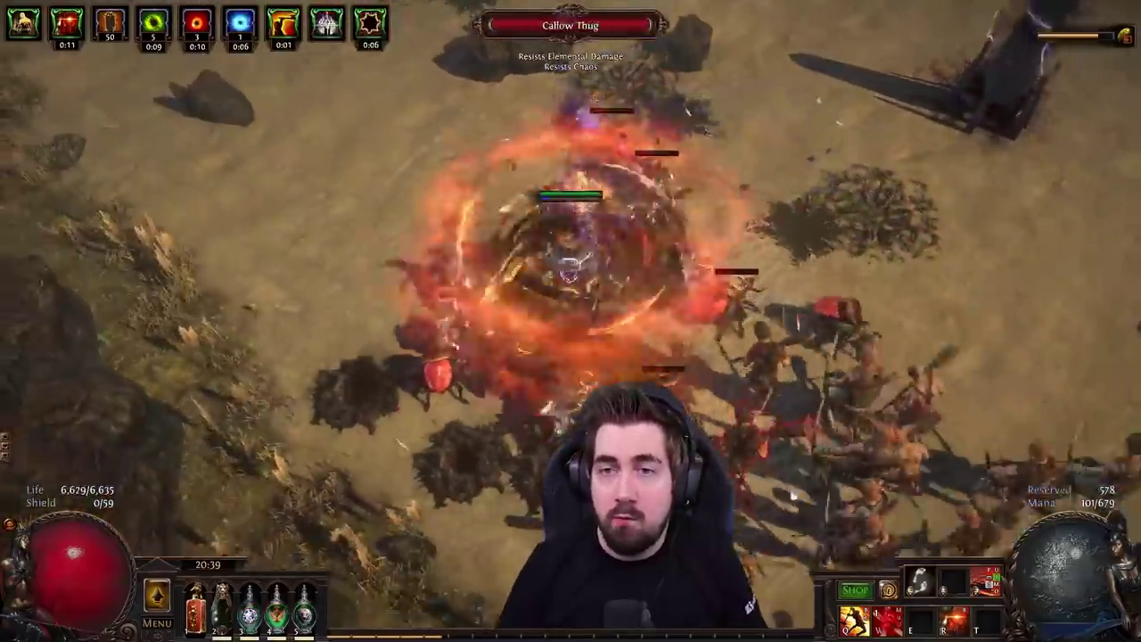
click(795, 194)
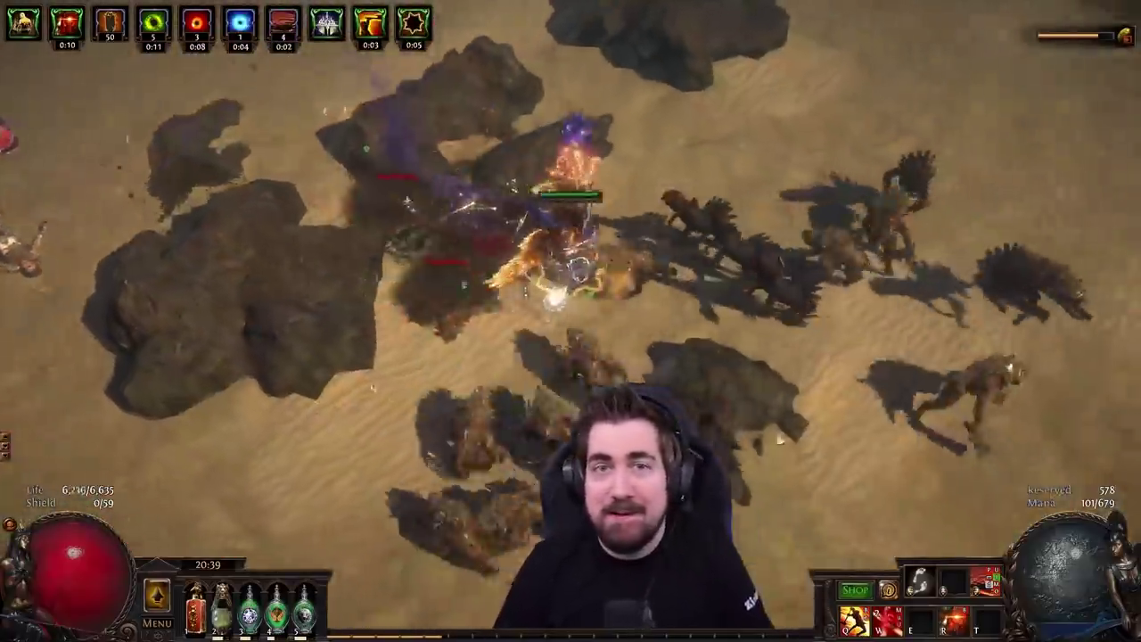
click(780, 439)
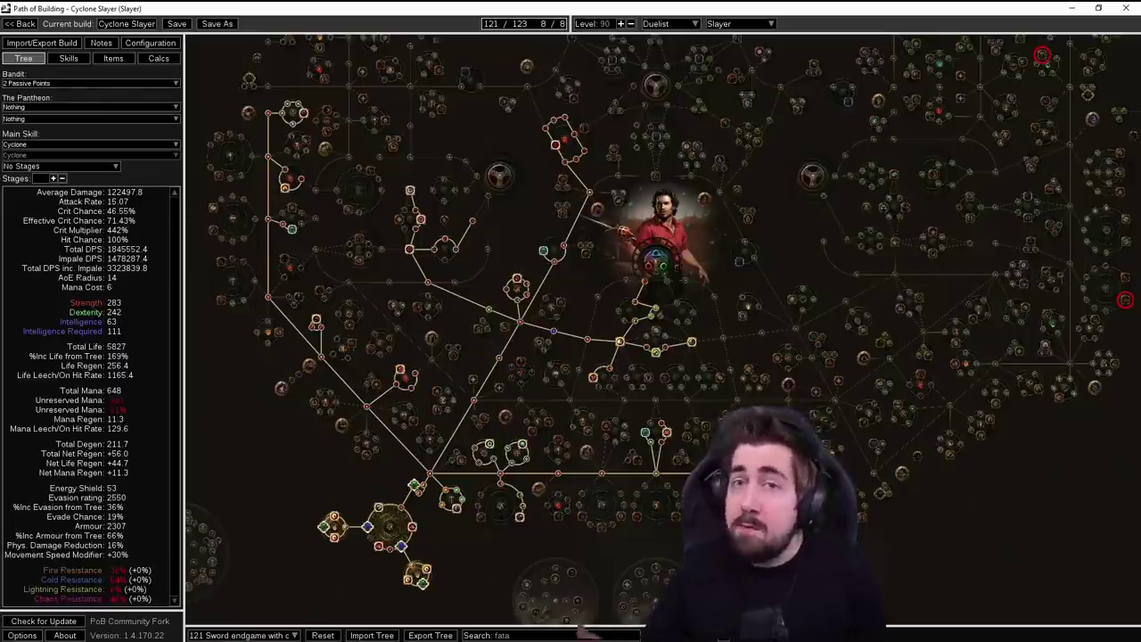
In Path of Building, examine the Slayer ascendancy nodes allocated in the 121 Sword endgame with crit tree
scroll(600, 469, up, 3)
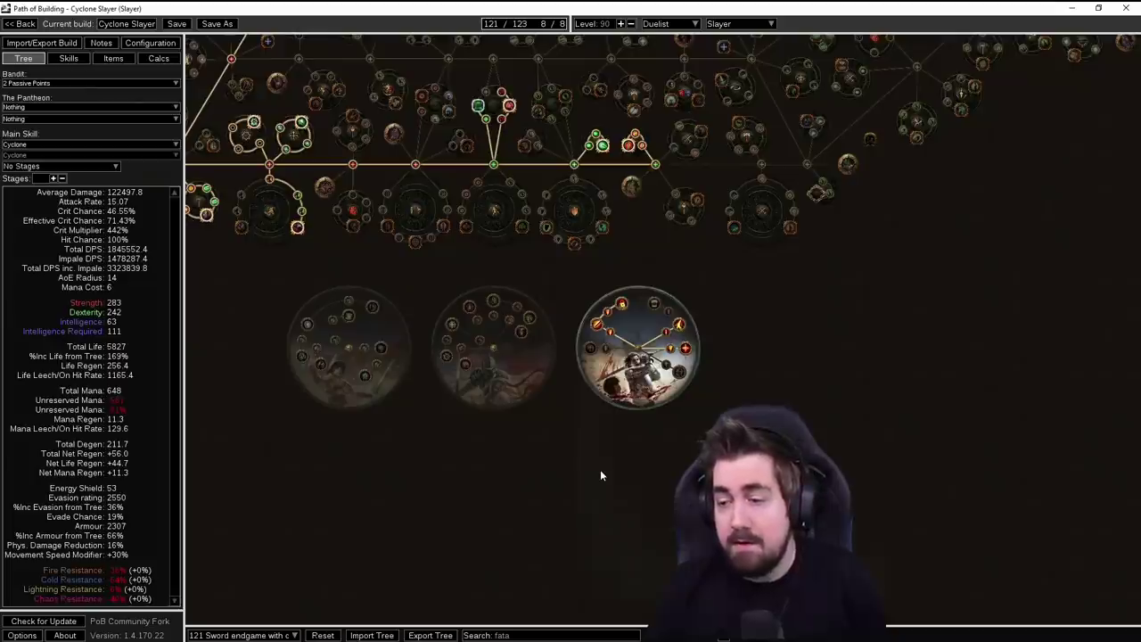
scroll(597, 386, up, 2)
drag(592, 383, 506, 396)
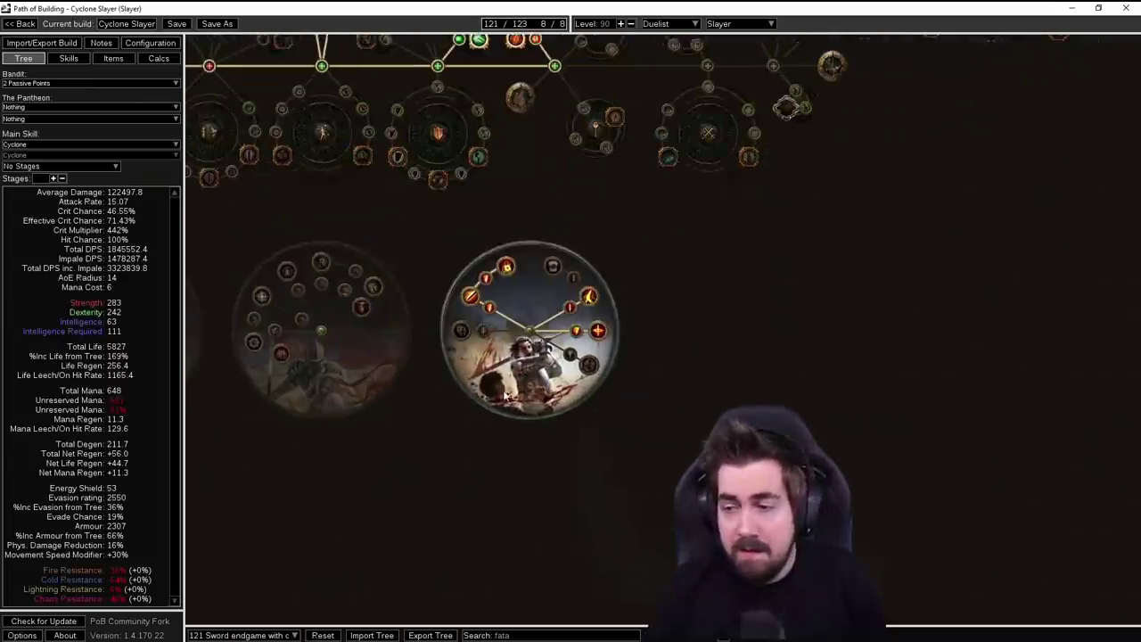
mouse_move(550, 276)
mouse_move(590, 296)
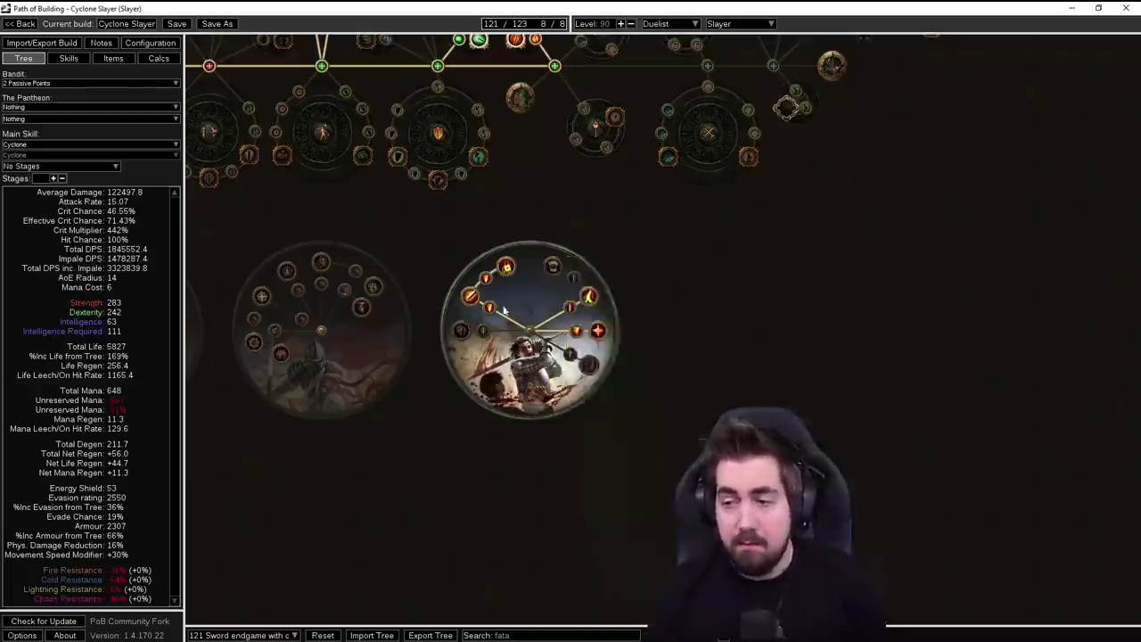
Switch to the 121 Sword Endgame + Cluster tree and examine its allocated Slayer ascendancy nodes
click(241, 635)
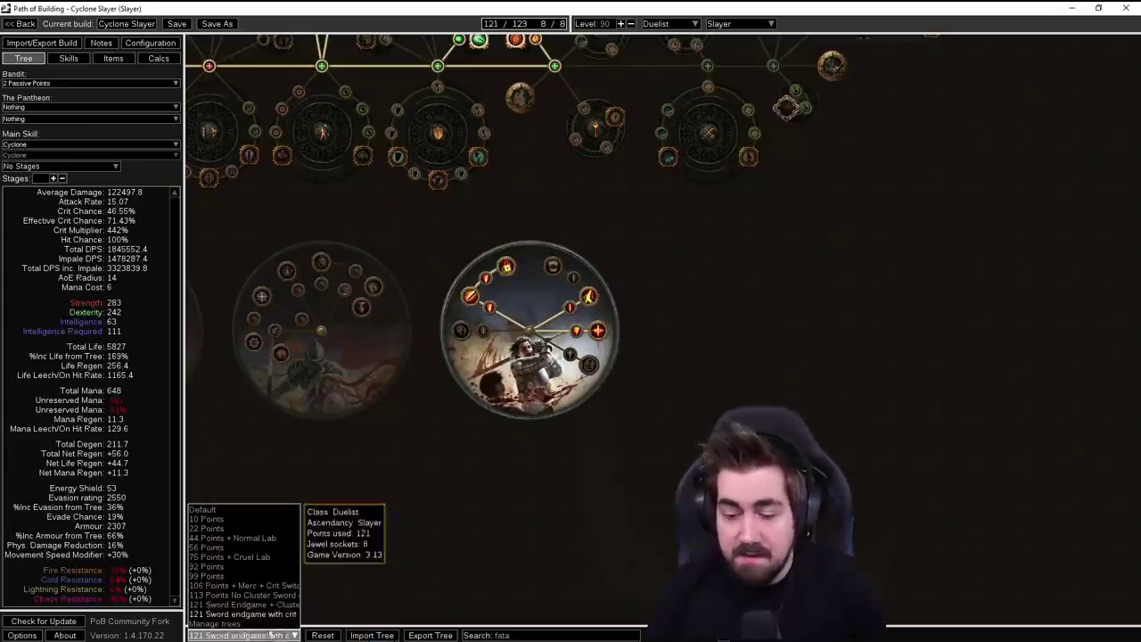
click(250, 606)
mouse_move(461, 334)
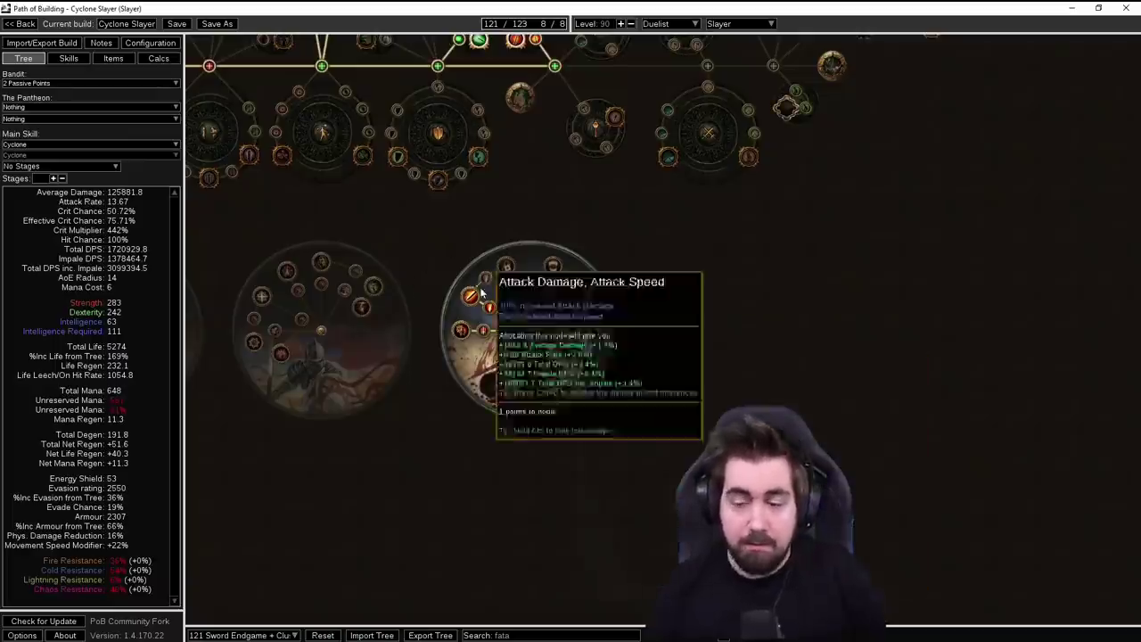
mouse_move(476, 294)
scroll(472, 303, down, 5)
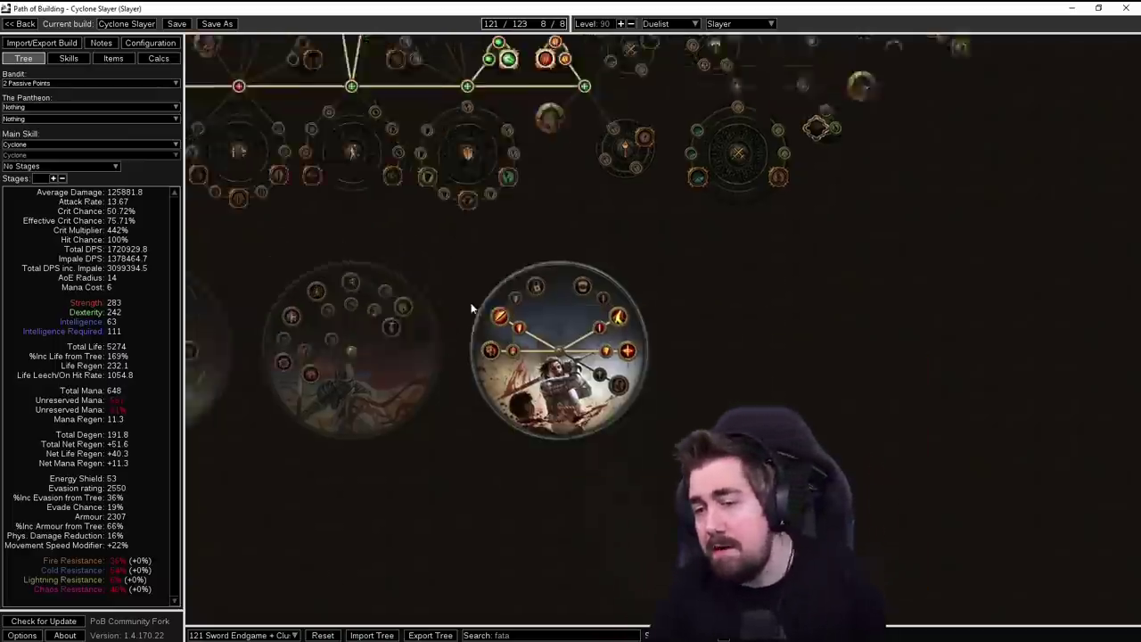
drag(237, 303, 293, 316)
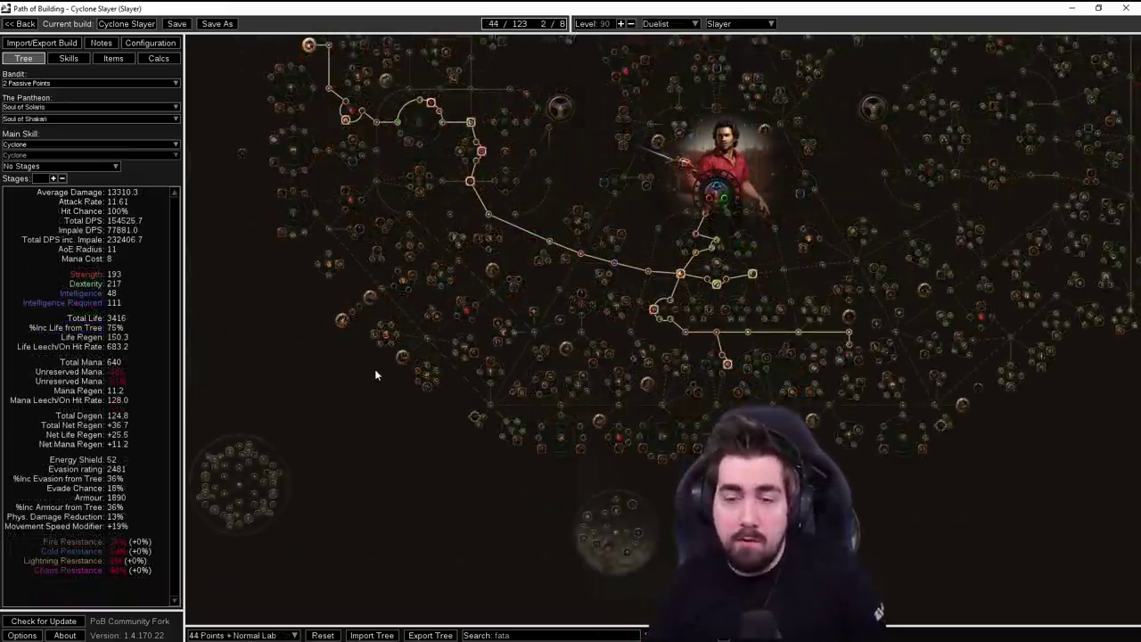
View the 22 Points tree, then return to the 44 Points + Normal Lab tree to compare them
click(253, 635)
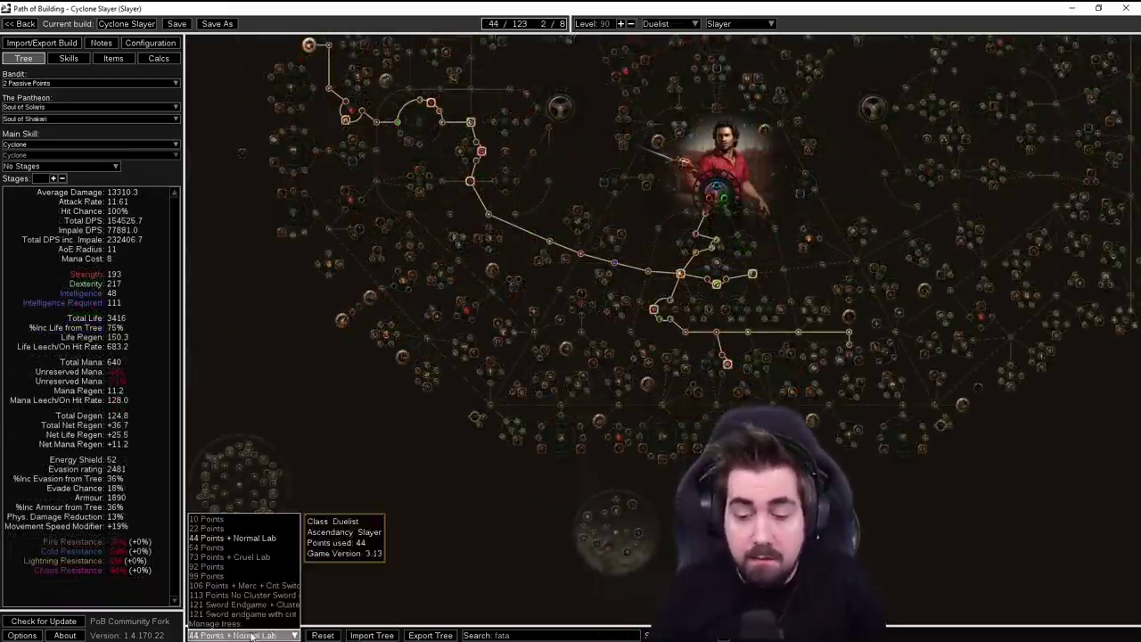
click(236, 539)
click(249, 635)
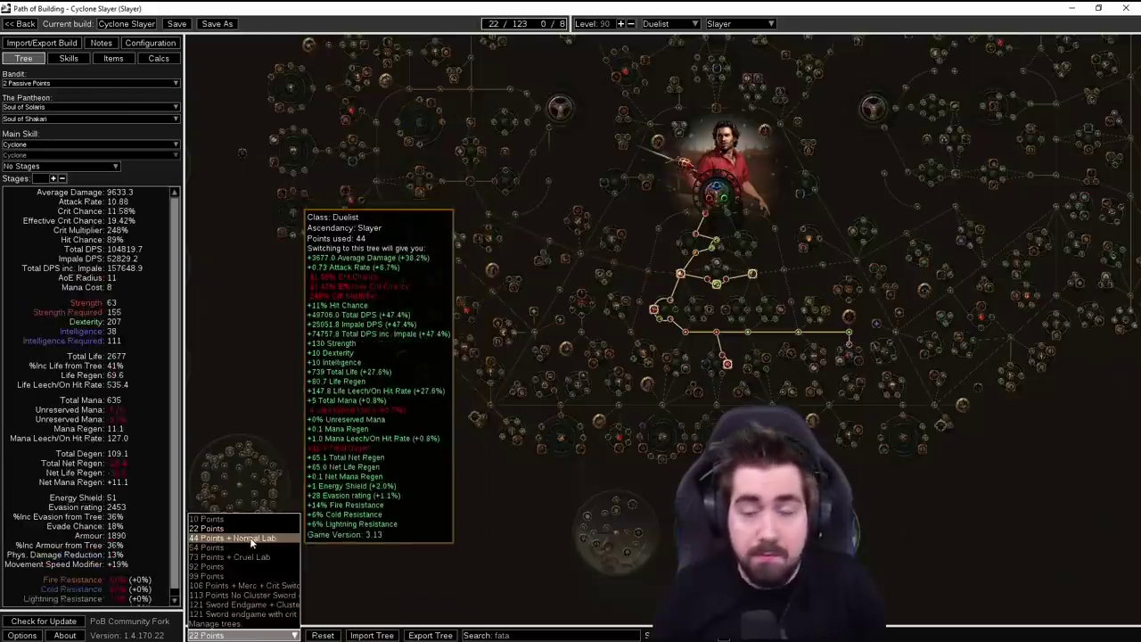
click(252, 540)
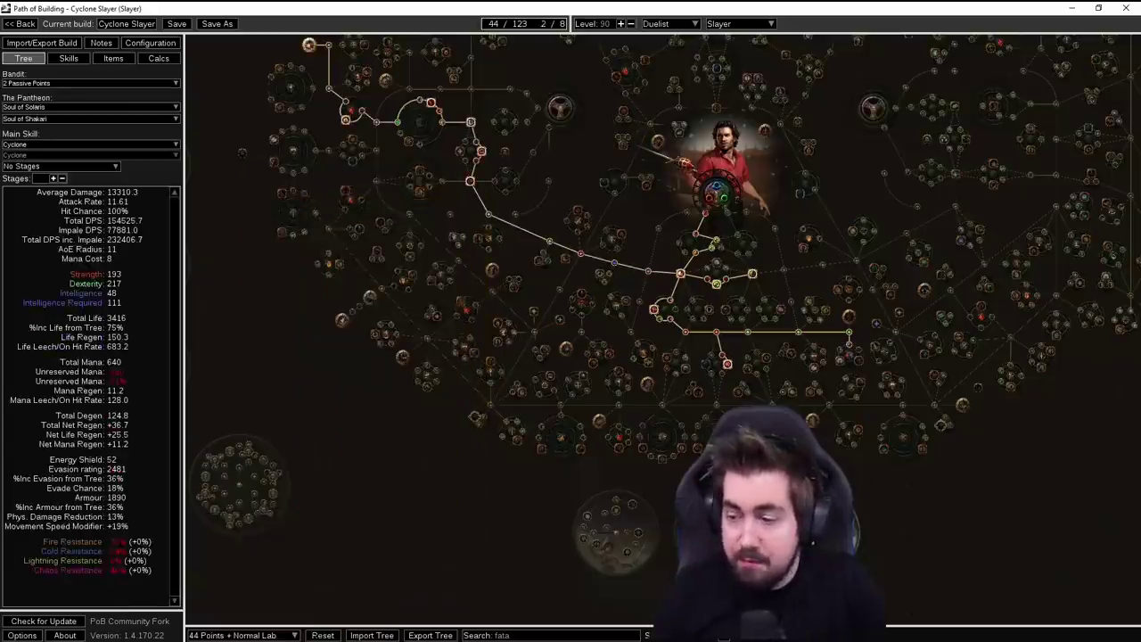
Examine the 44 Points + Normal Lab tree's allocated path and inspect its Resolute Technique keystone
drag(328, 356, 335, 455)
click(241, 635)
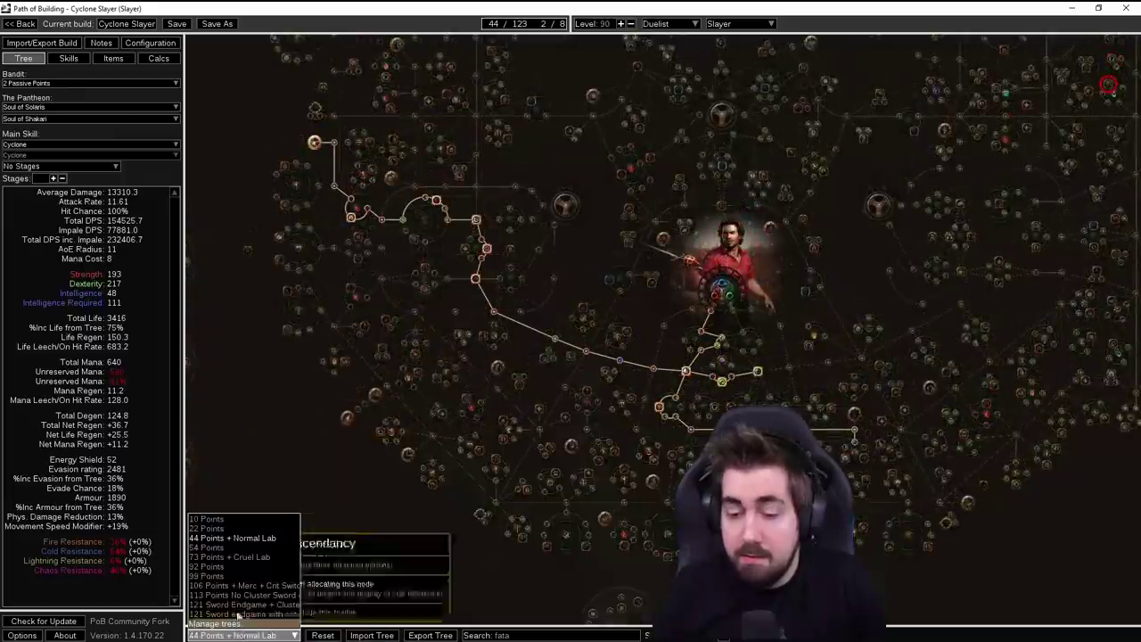
click(380, 515)
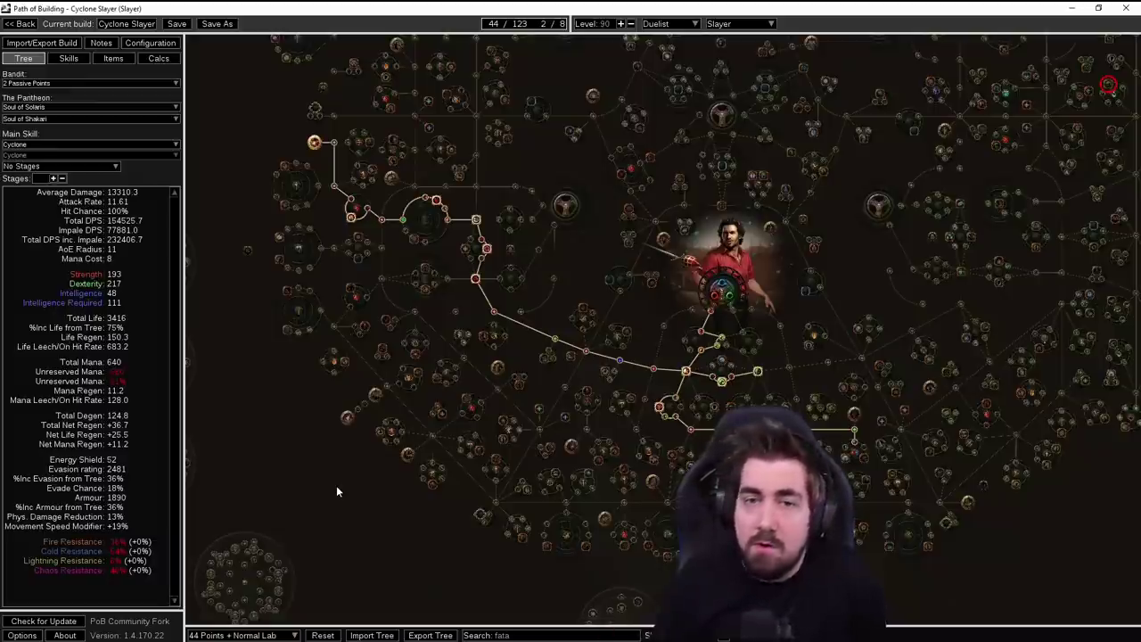
drag(255, 386, 258, 405)
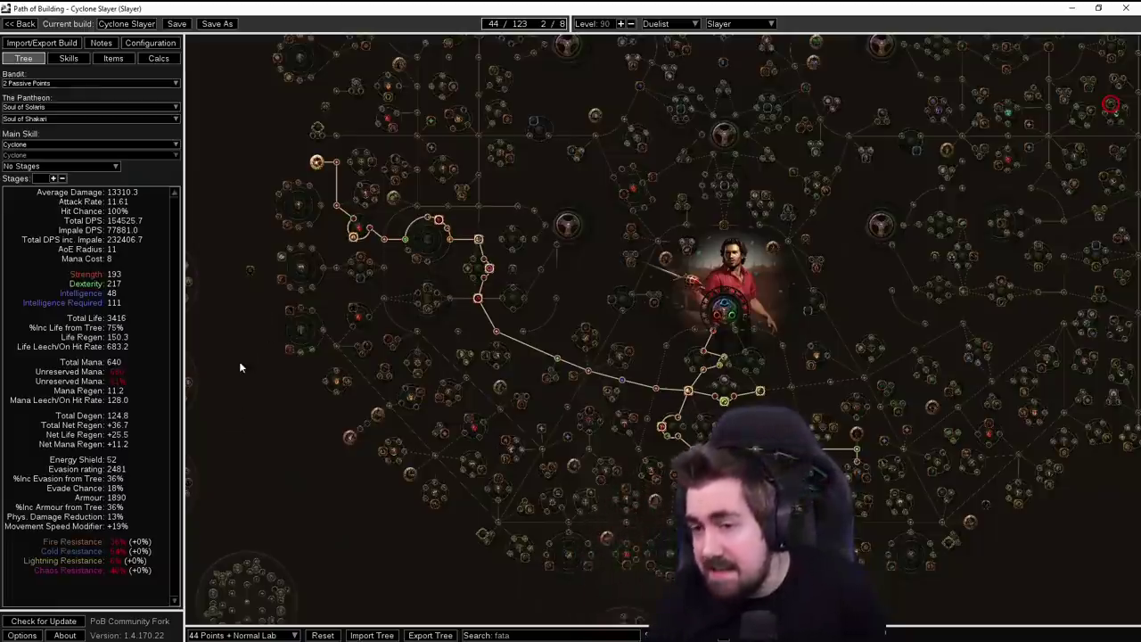
drag(239, 365, 271, 358)
mouse_move(350, 163)
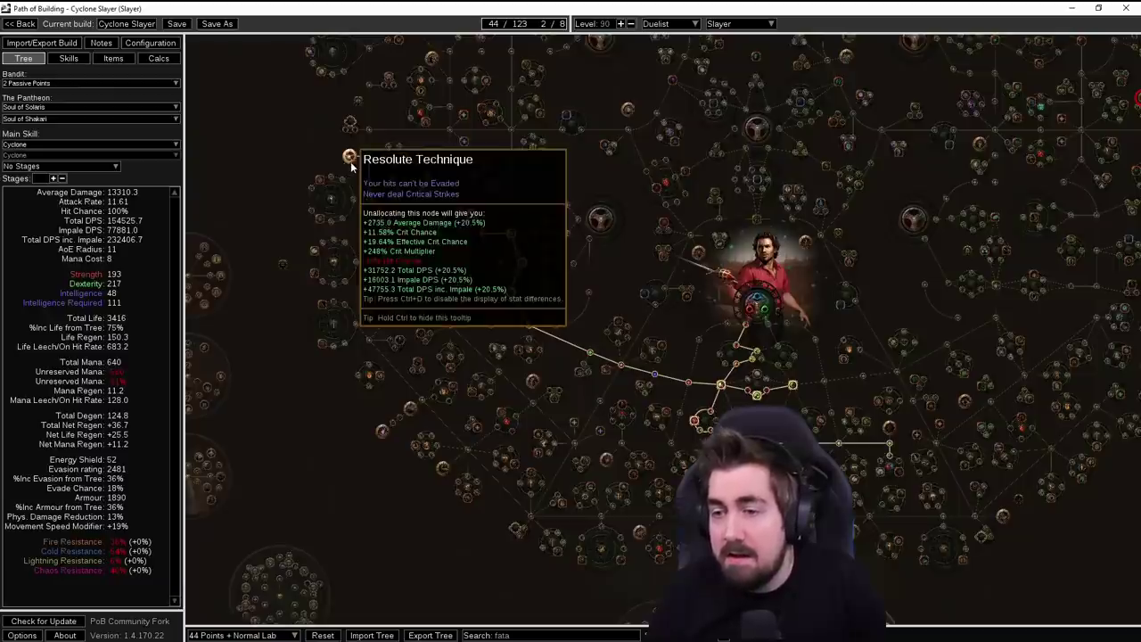
drag(629, 420, 561, 366)
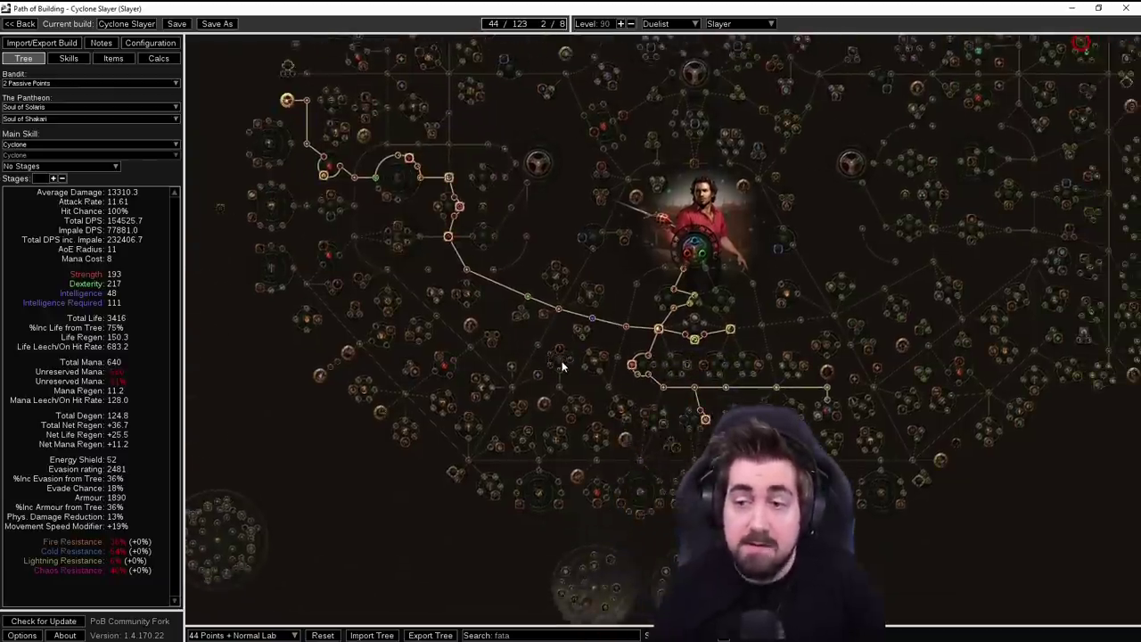
Switch to the 92 Points tree and examine its allocated path, including the Slaughter axe node
click(239, 635)
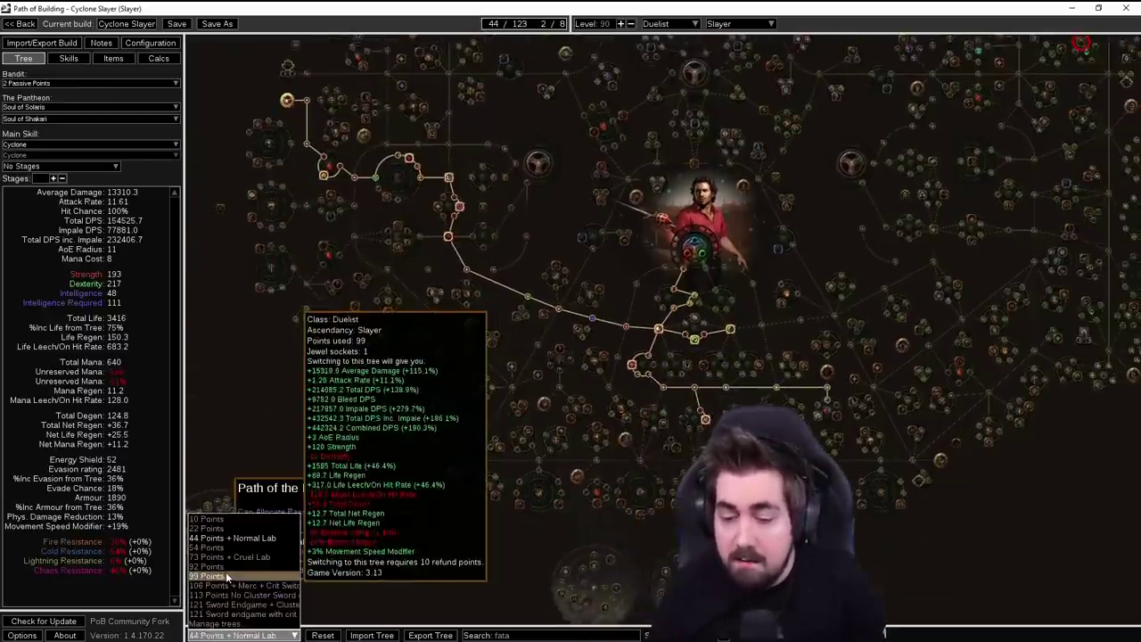
click(223, 567)
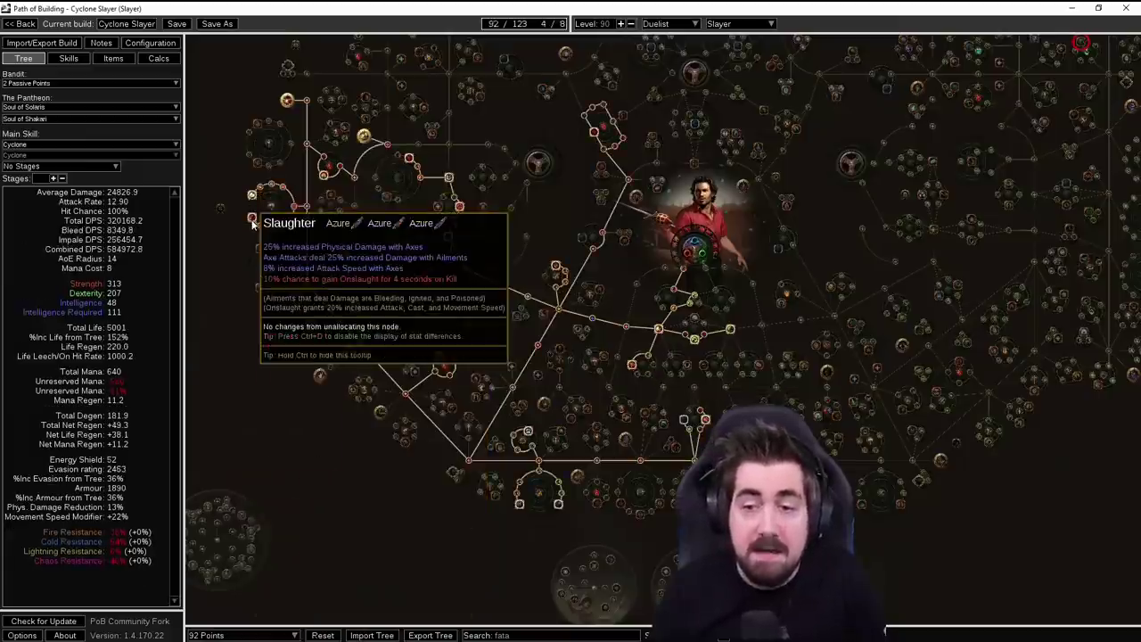
drag(214, 294, 240, 286)
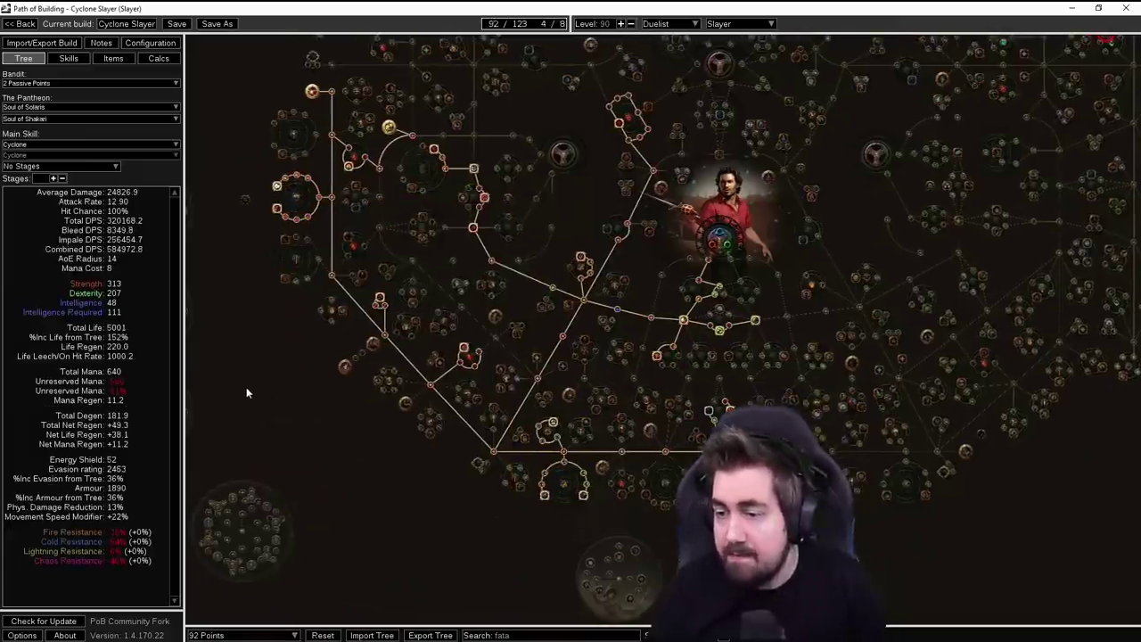
drag(314, 413, 336, 448)
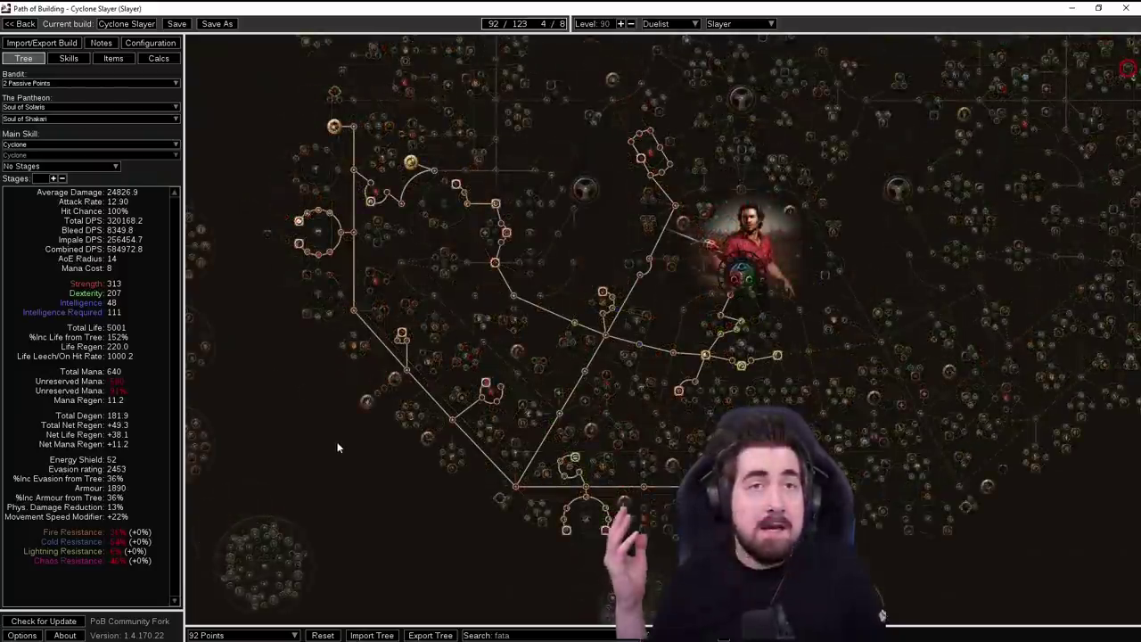
On the 10 Points tree, set the bandit reward to Alira (Mana Regen, Crit Multiplier, Resists)
mouse_move(85, 123)
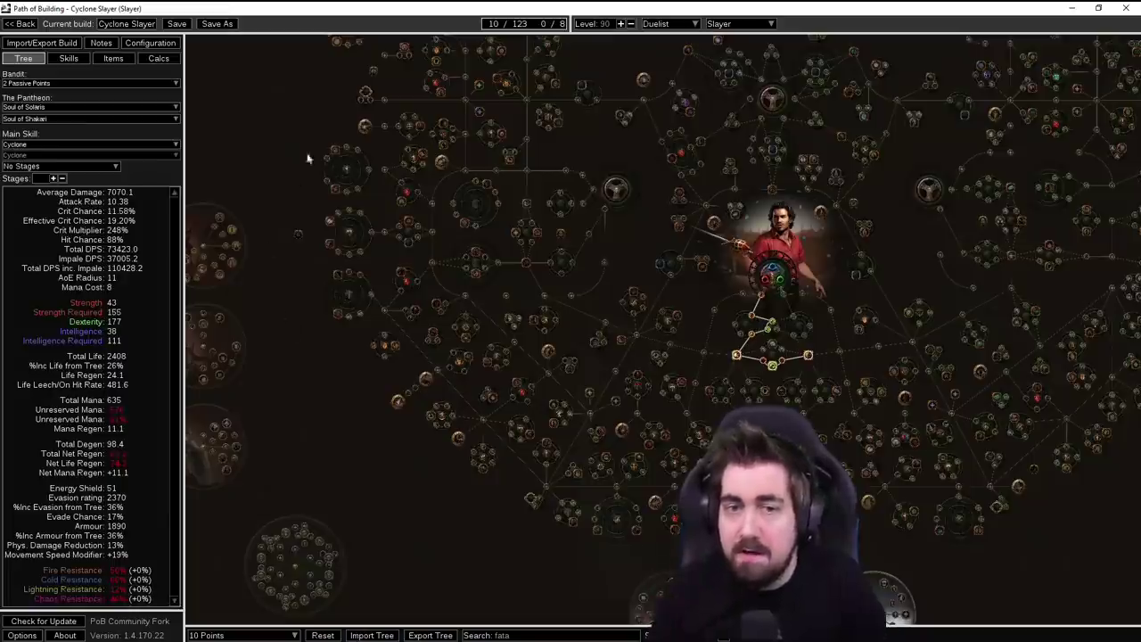
drag(309, 157, 266, 270)
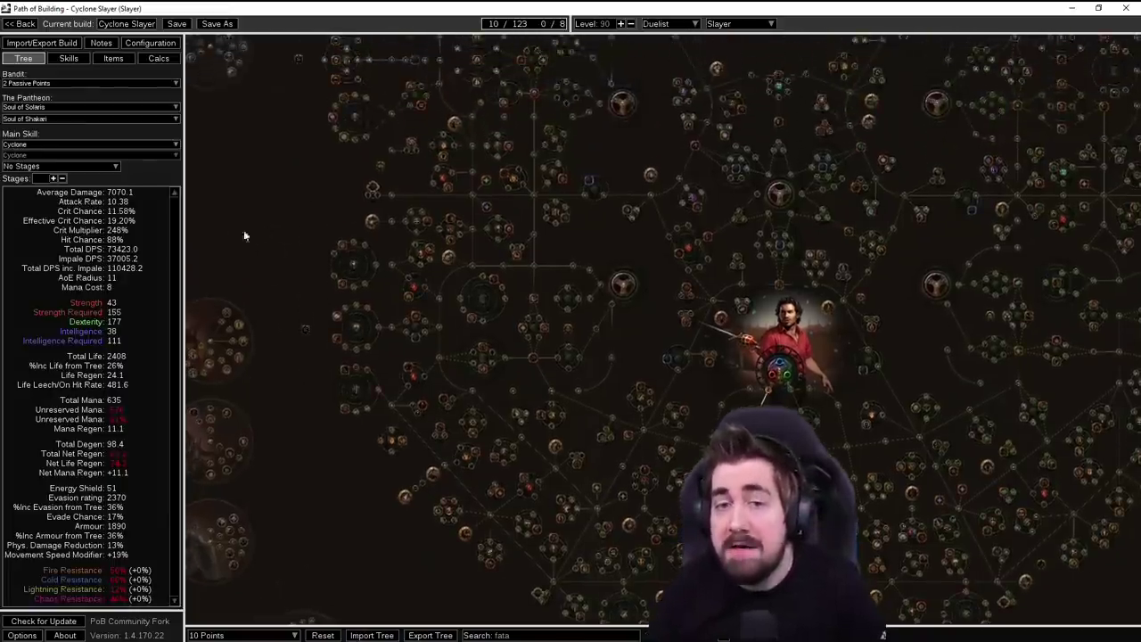
click(157, 83)
click(54, 106)
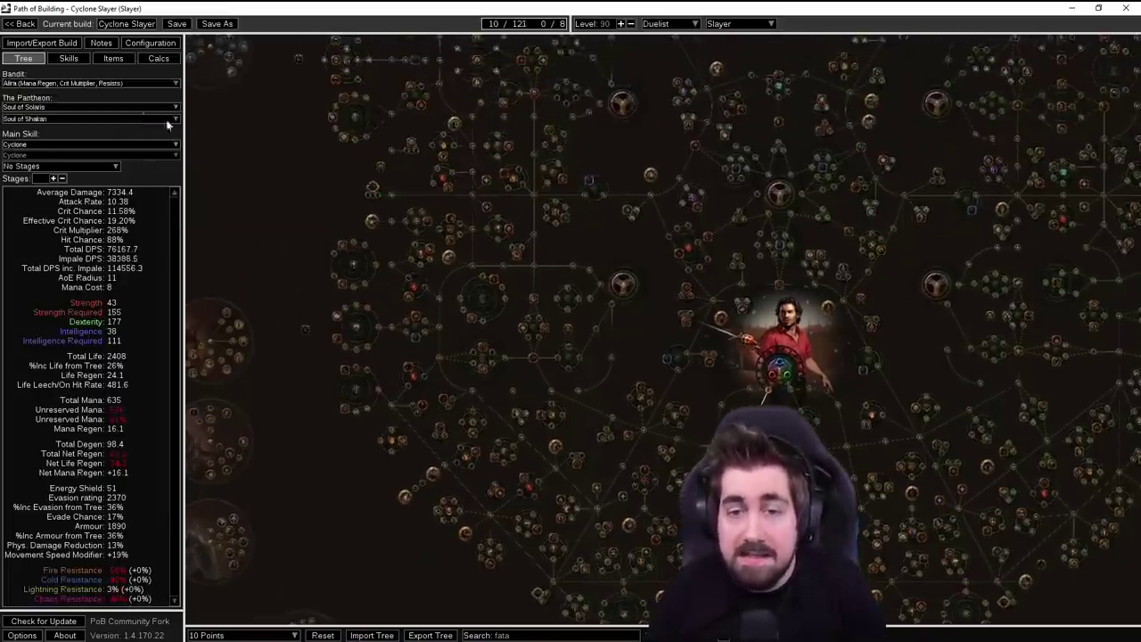
drag(275, 189, 294, 189)
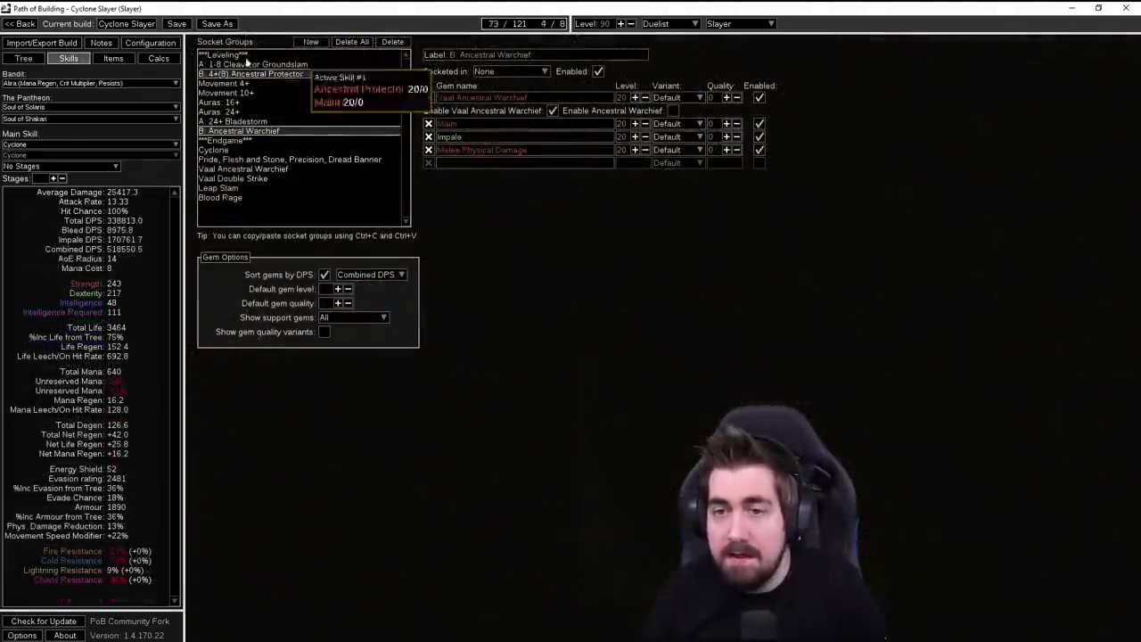
Review the gems in the leveling socket groups, from Cleave or Groundslam through movement and auras to 24+ Bladestorm
click(254, 64)
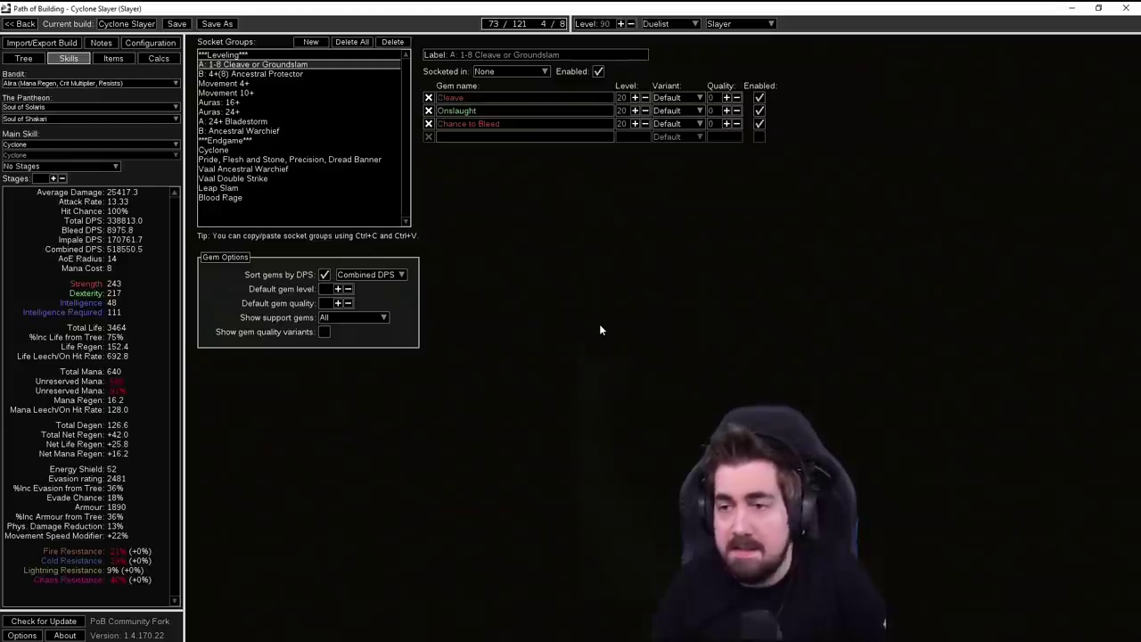
click(360, 78)
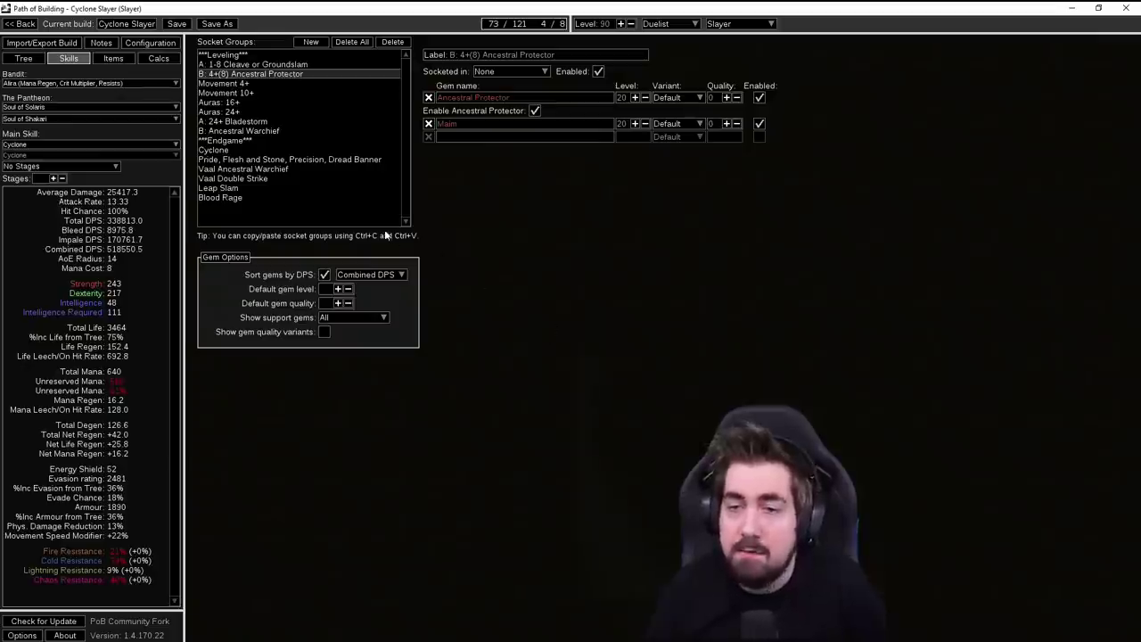
click(300, 95)
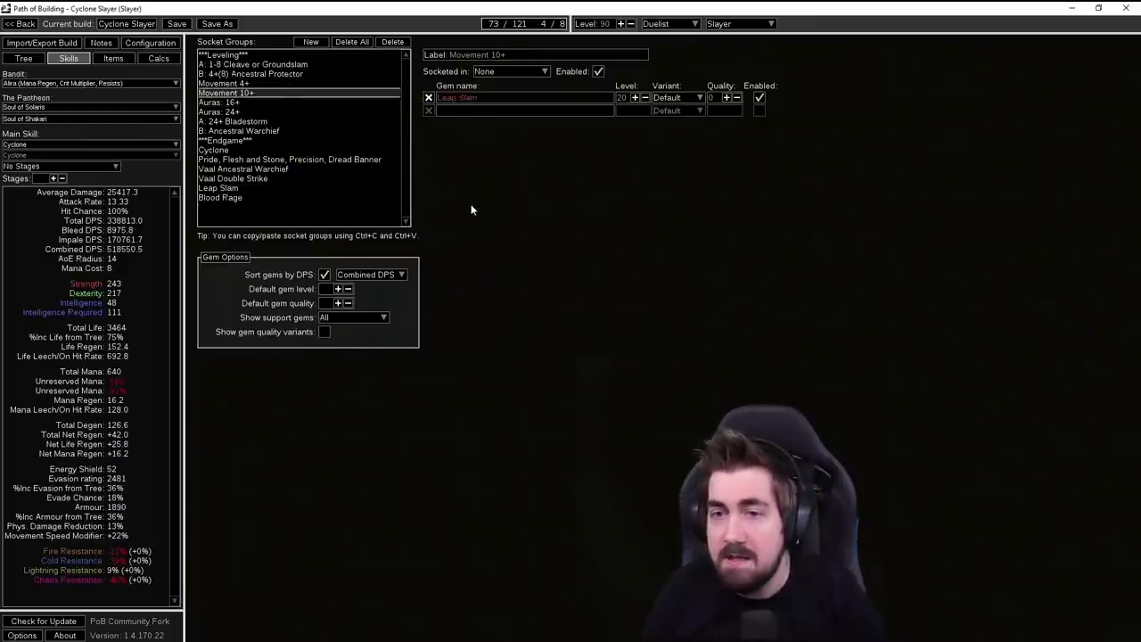
key(Down)
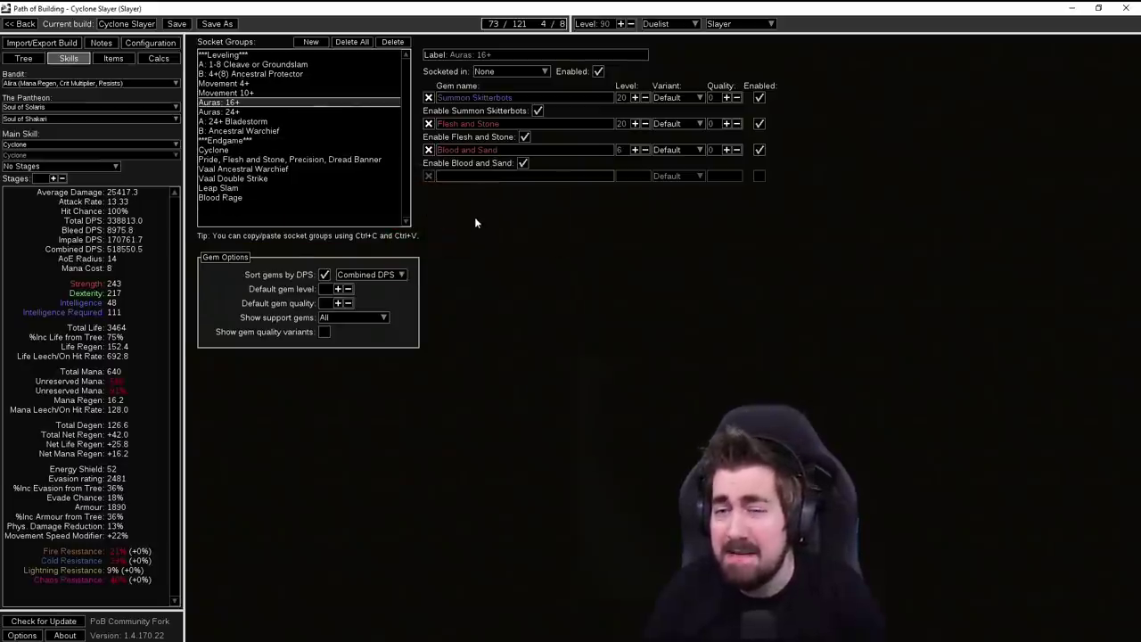
key(Down)
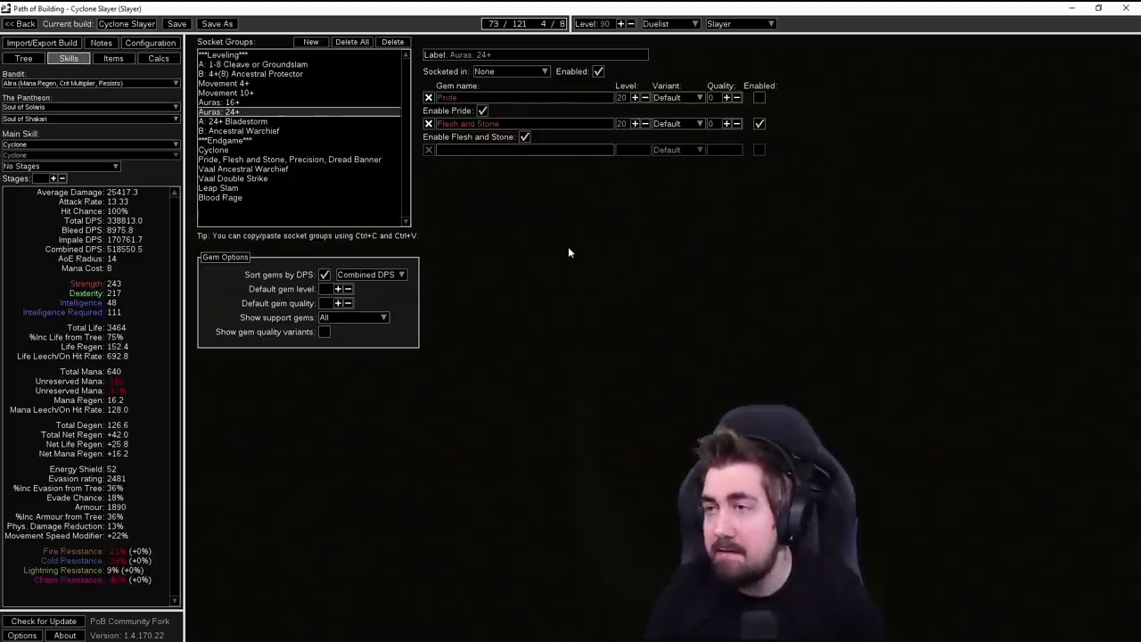
click(234, 122)
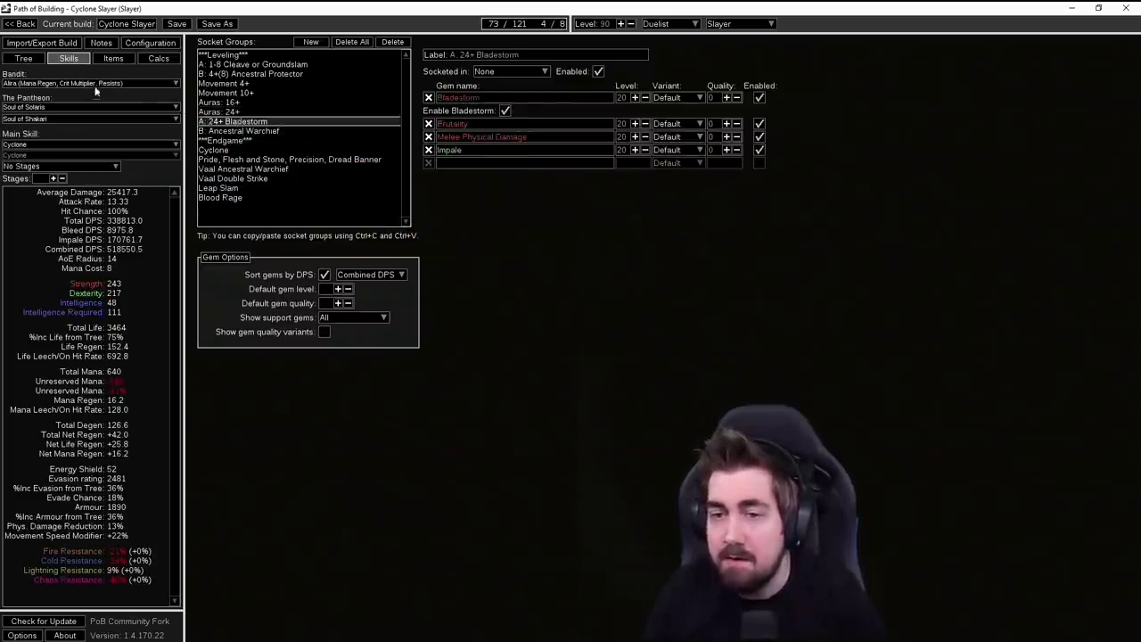
key(Up)
scroll(95, 85, up, 1)
click(52, 85)
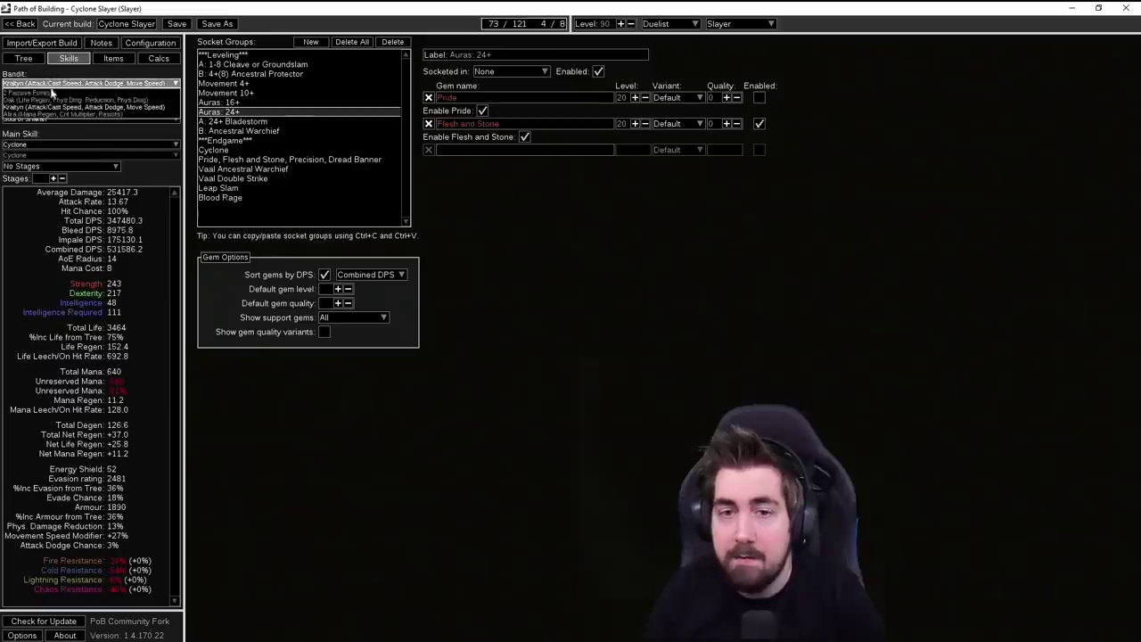
click(53, 115)
Inspect the Life and Mana Leech node in the 73 Points + Cruel Lab tree and open the build's items
click(23, 58)
scroll(550, 354, up, 2)
scroll(604, 280, up, 1)
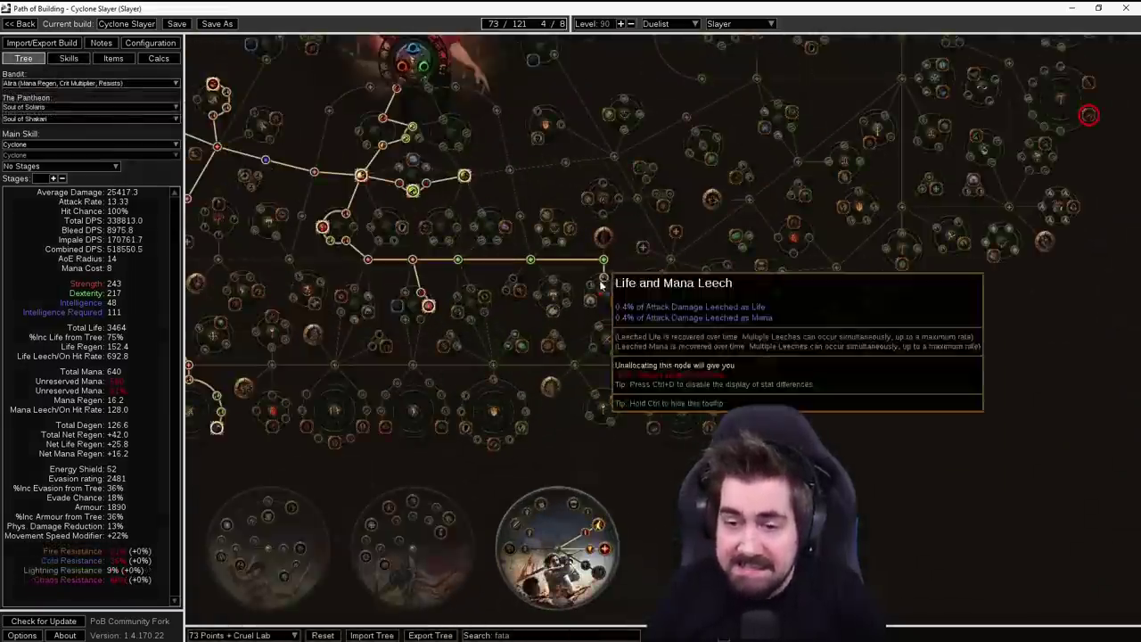
click(113, 58)
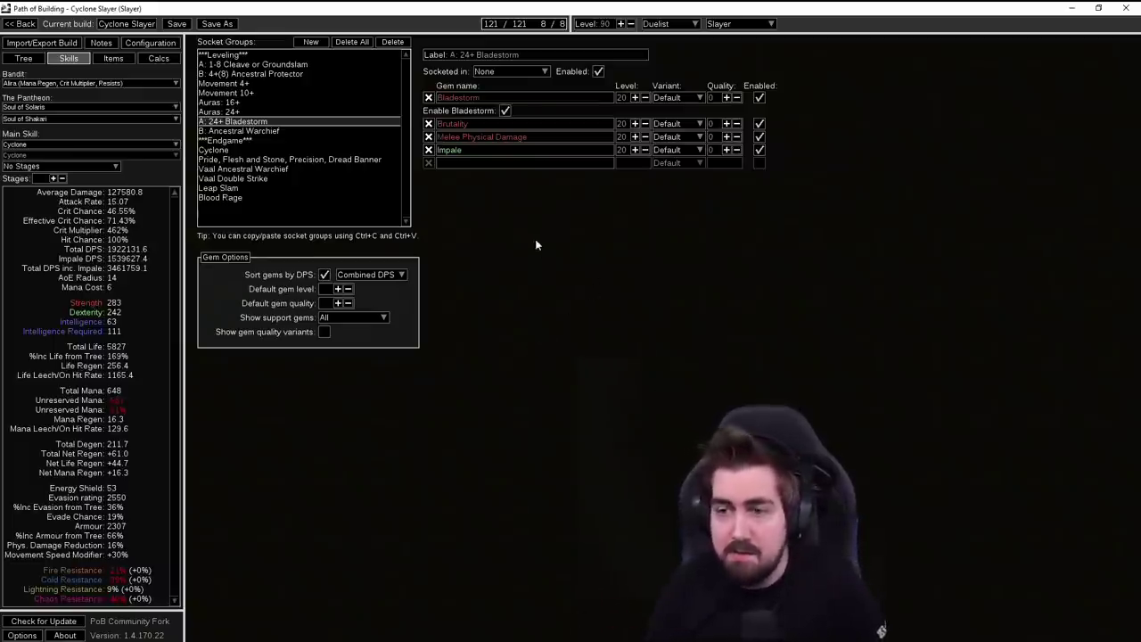
Review the gems in the leveling Ancestral Warchief group and the endgame Cyclone, Leap Slam and aura groups
click(303, 131)
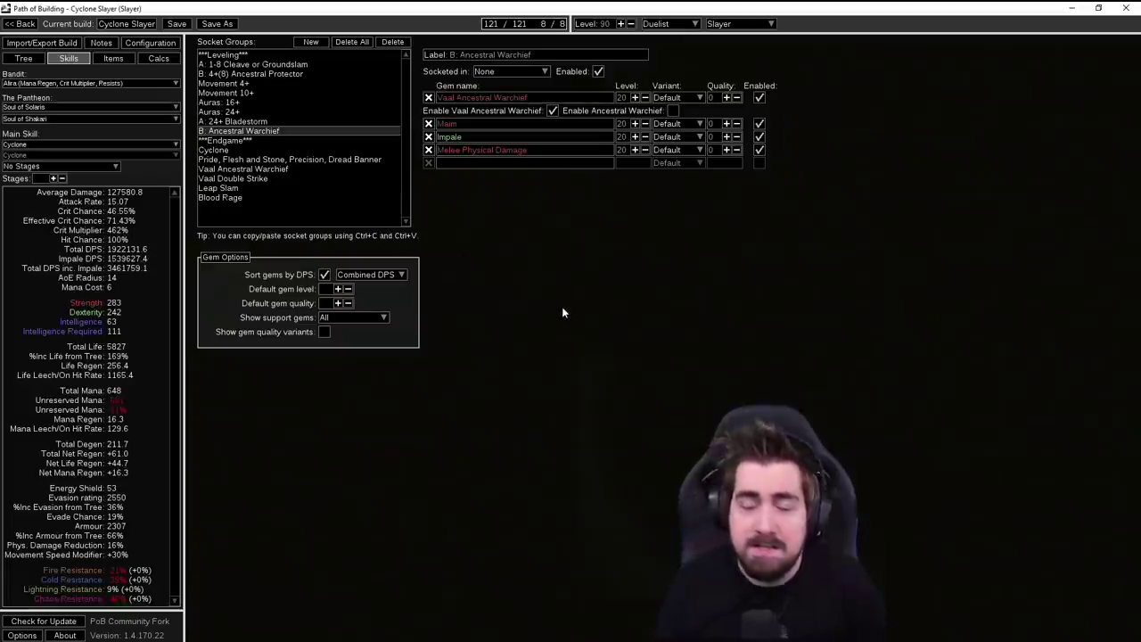
click(265, 150)
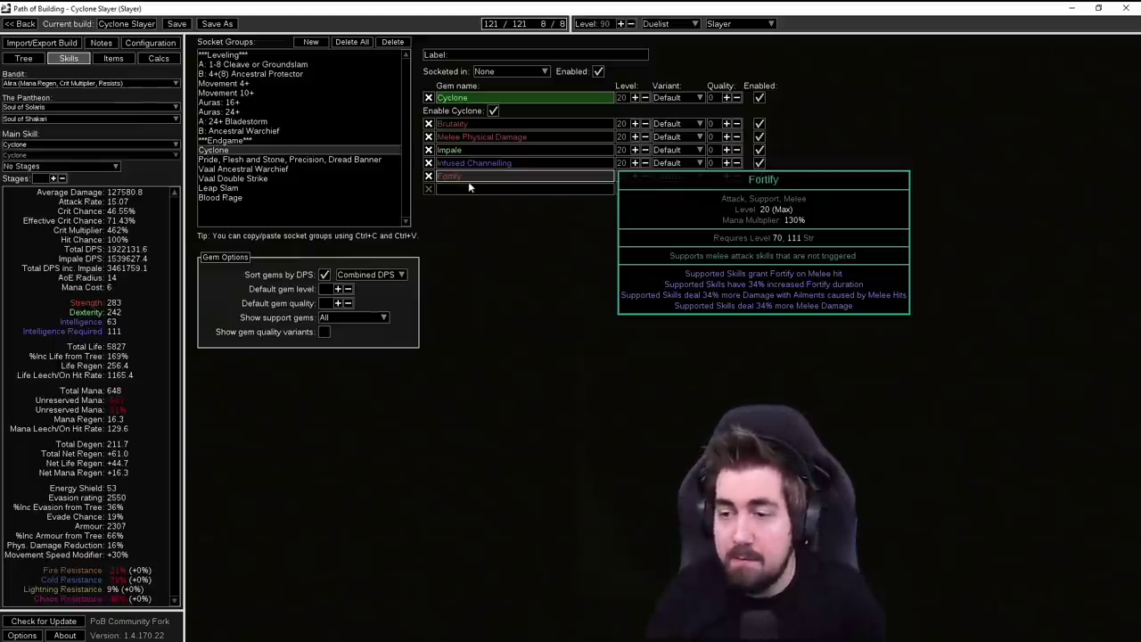
click(303, 188)
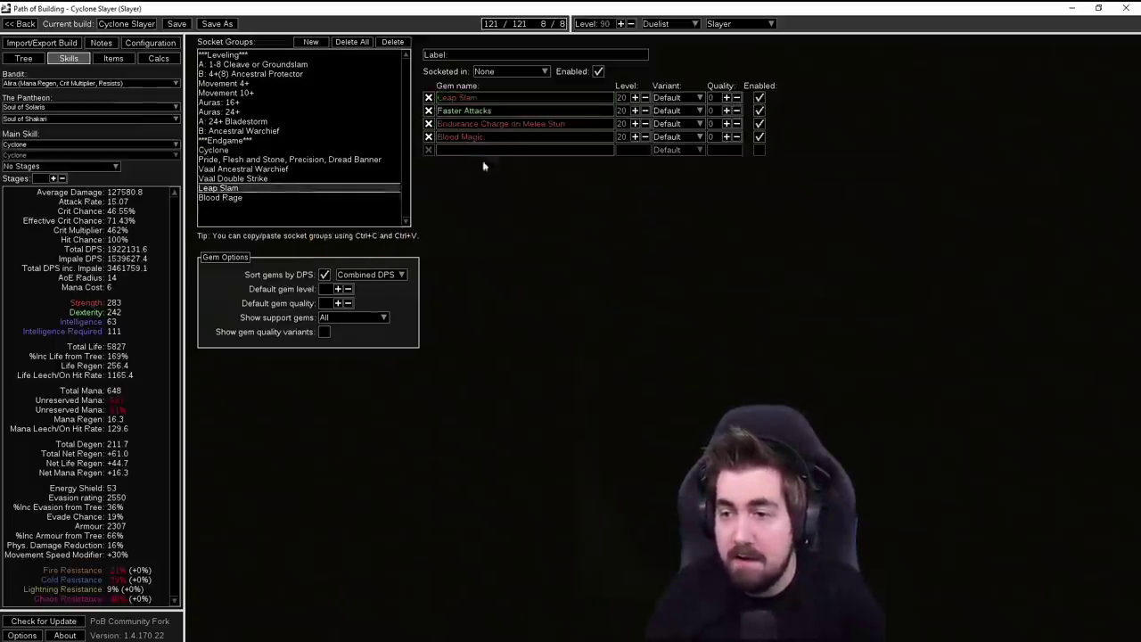
click(290, 158)
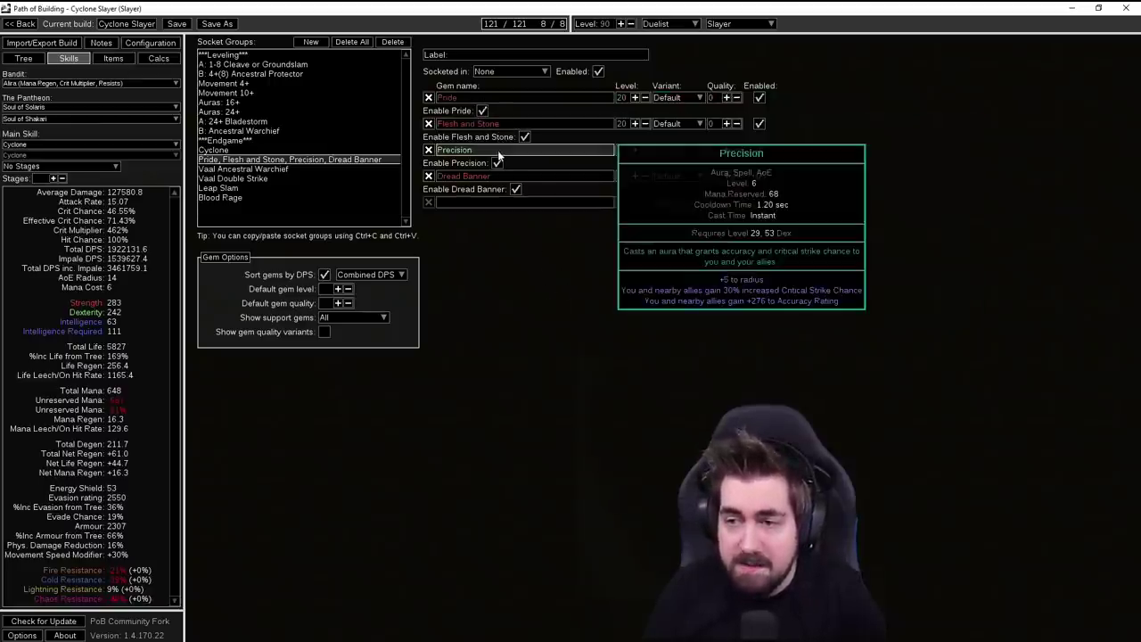
click(566, 181)
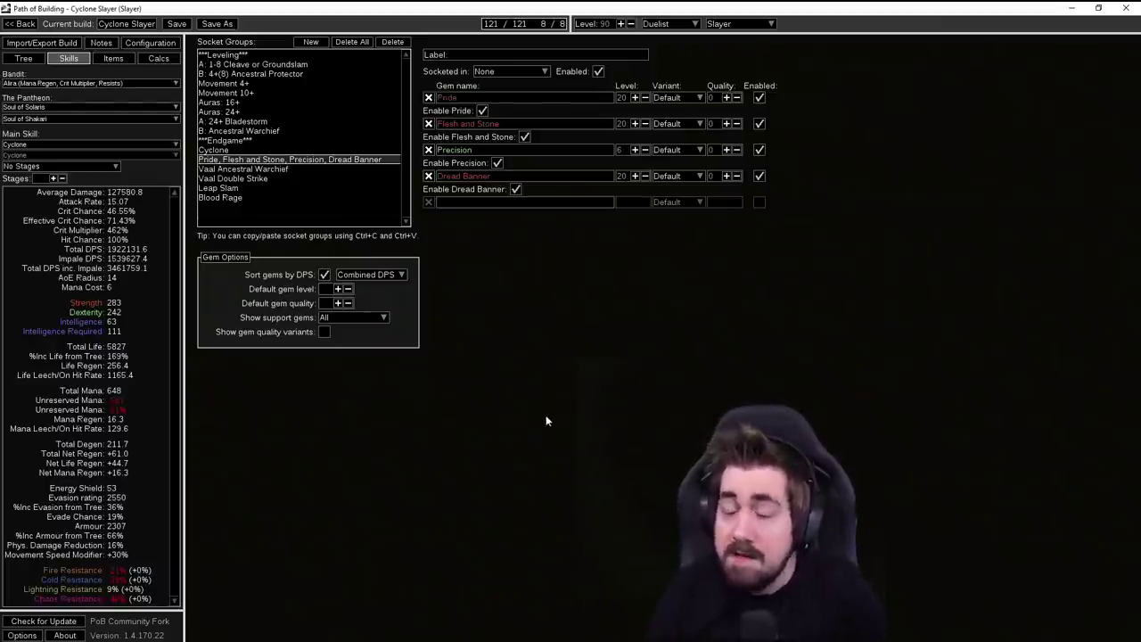
Inspect the Endgame Crit Sword item set's amulet, medium cluster jewel and Viridian Jewel
click(107, 58)
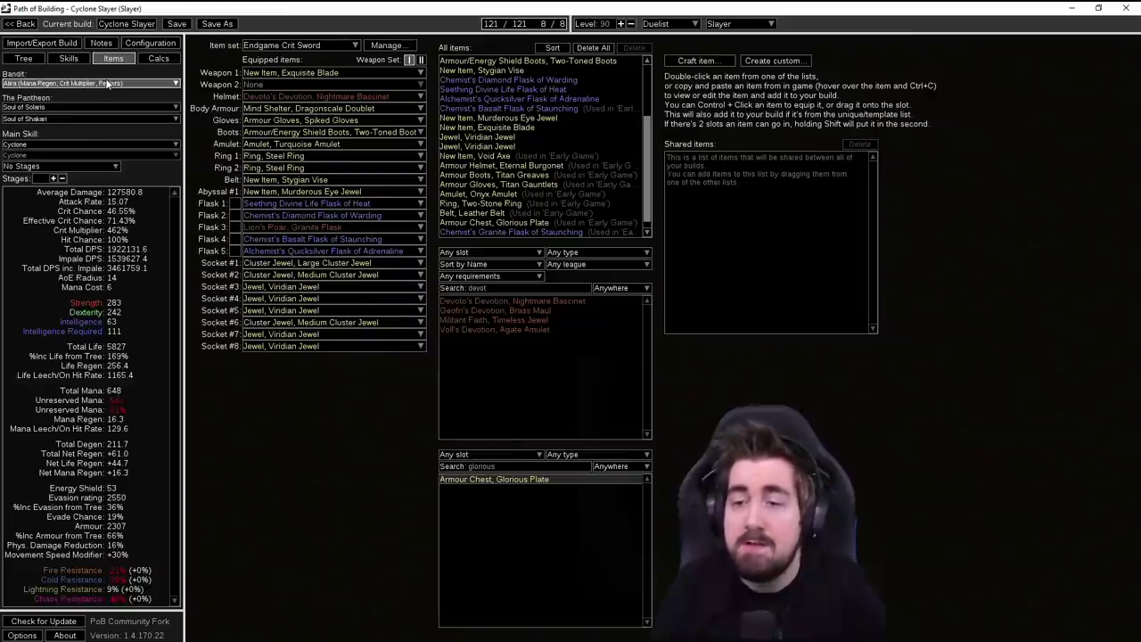
mouse_move(325, 143)
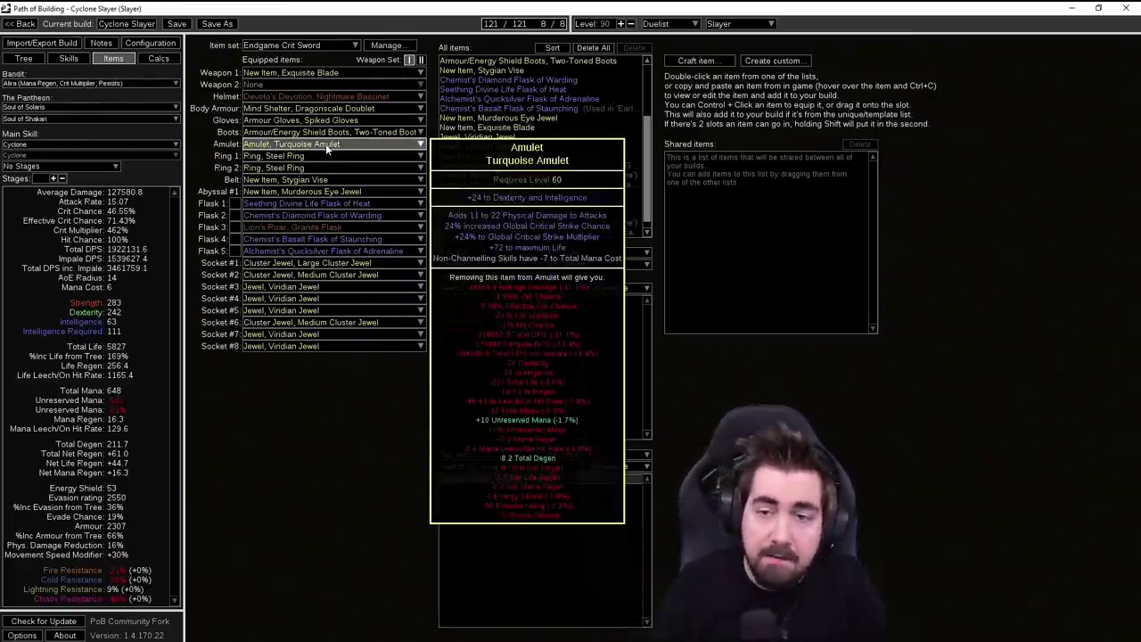
mouse_move(362, 235)
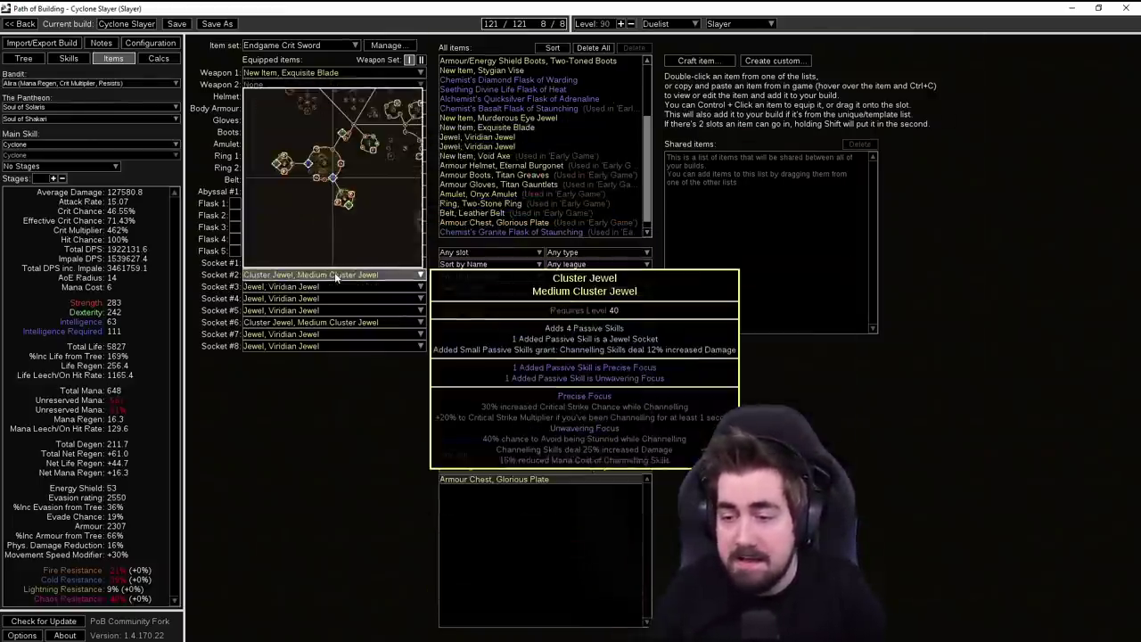
mouse_move(334, 288)
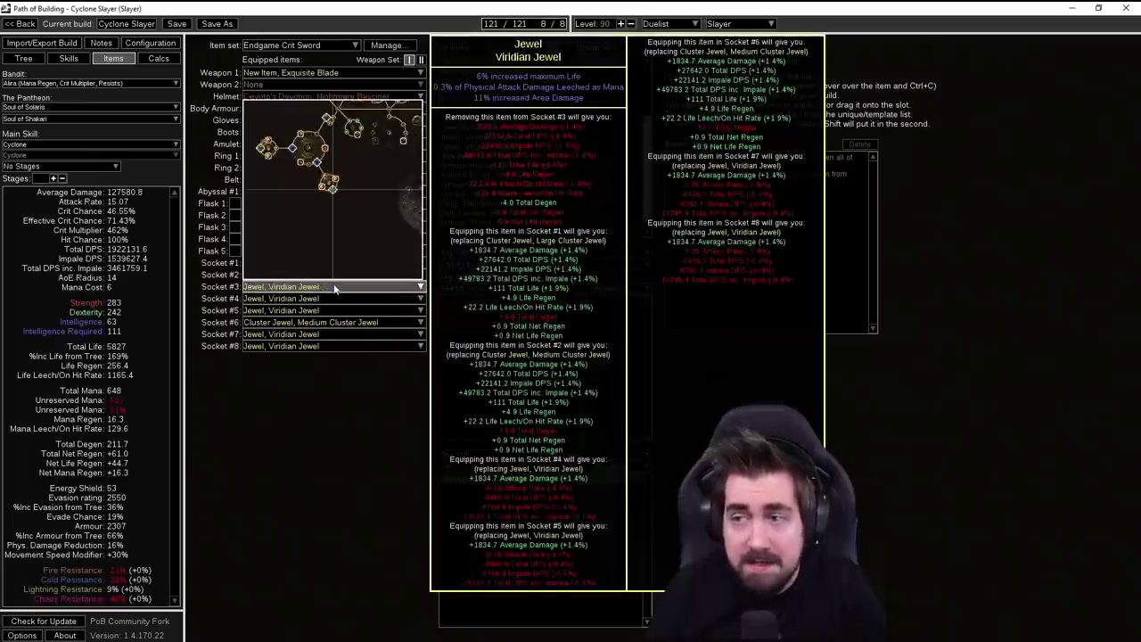
Review the gem links of the endgame Vaal Ancestral Warchief, Vaal Double Strike and Leap Slam groups
click(69, 58)
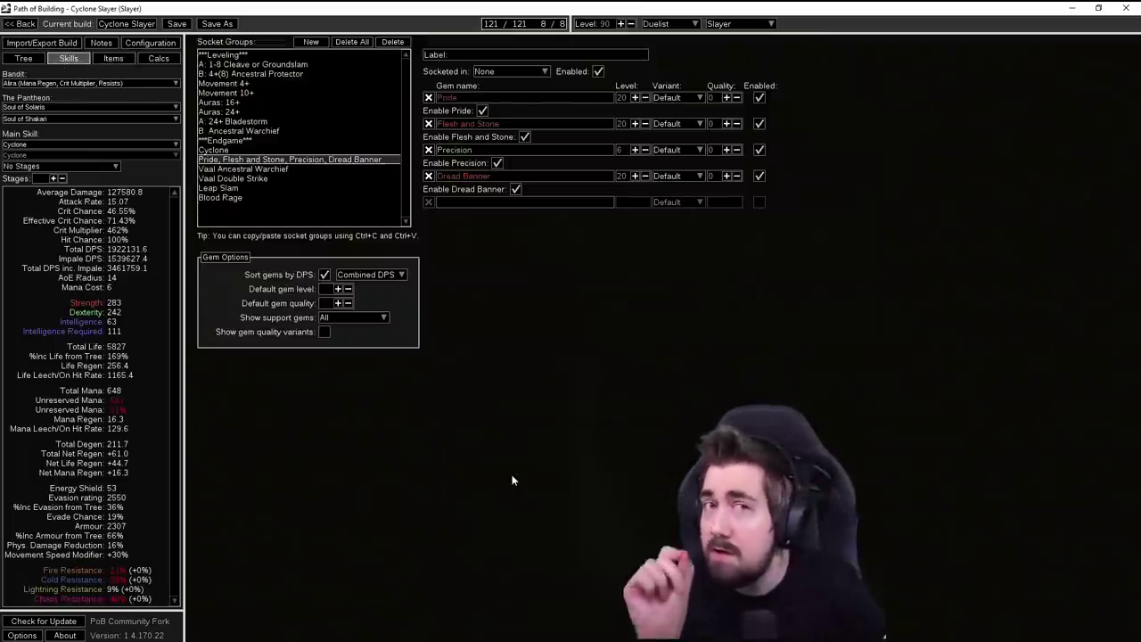
click(242, 168)
mouse_move(313, 184)
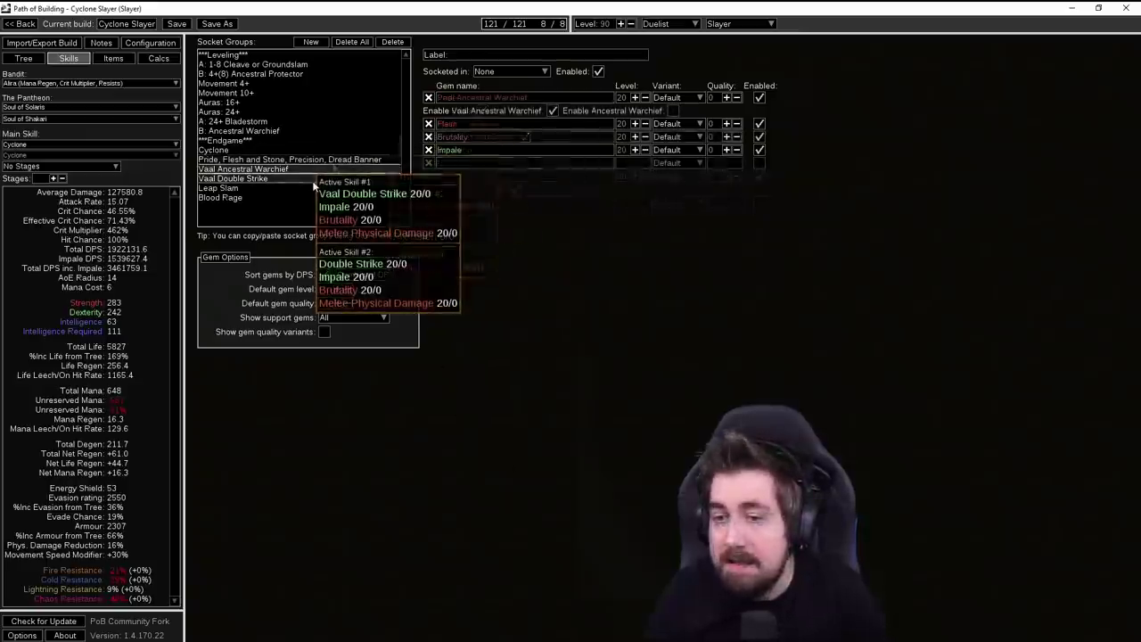
click(312, 180)
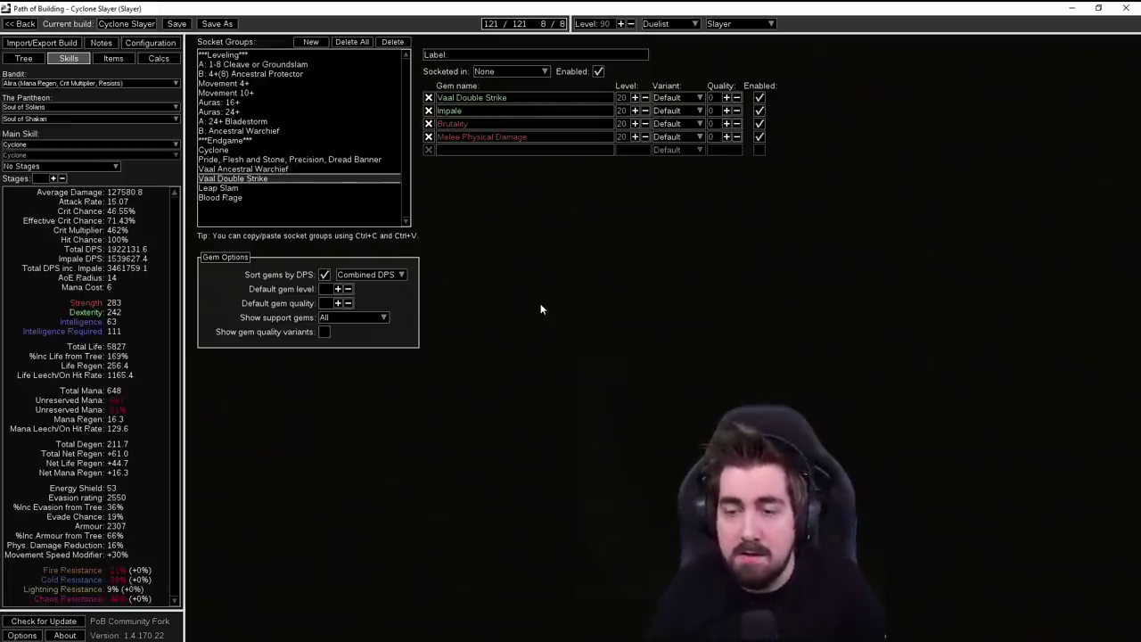
click(309, 190)
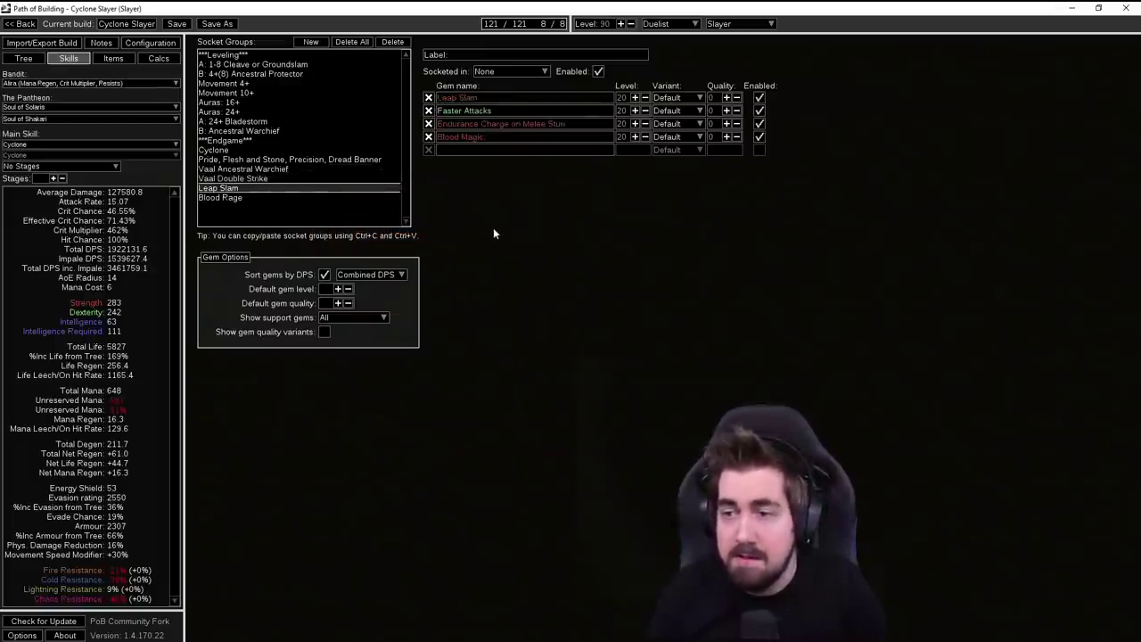
Review the support gems linked to the endgame Leap Slam, including Faster Attacks and Blood Magic, and open the Blood Rage group
mouse_move(510, 96)
mouse_move(514, 121)
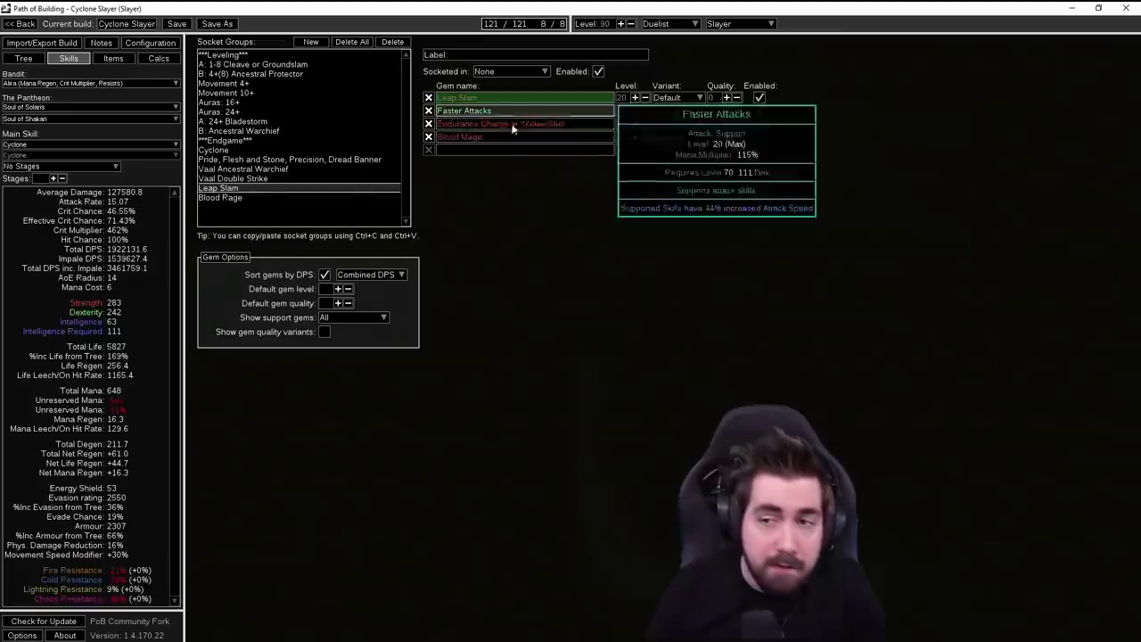
mouse_move(475, 139)
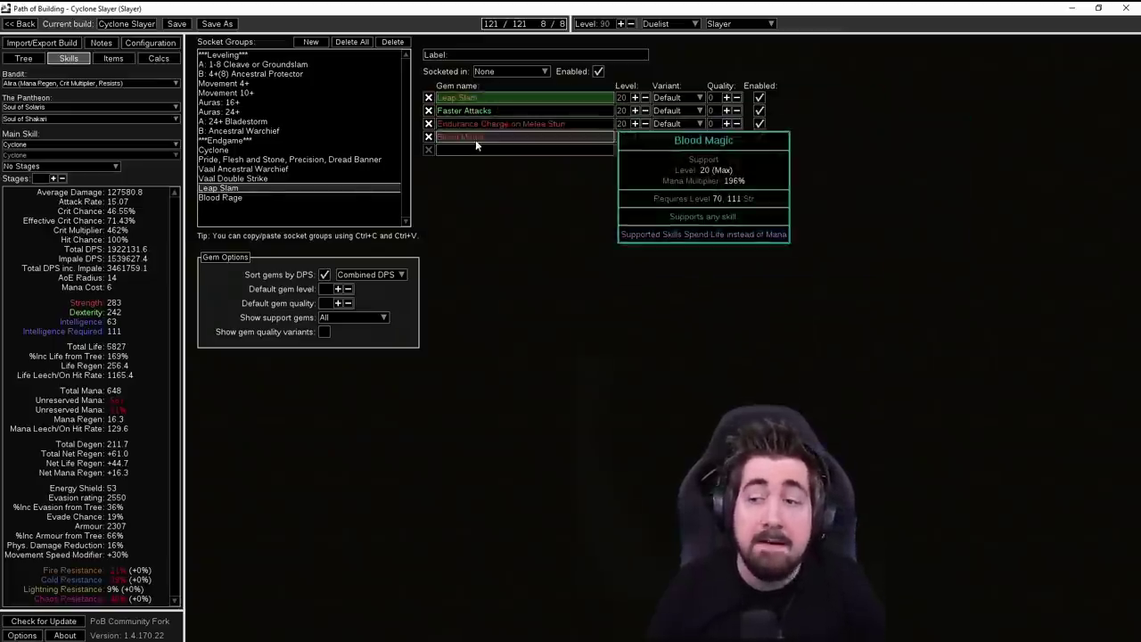
click(302, 197)
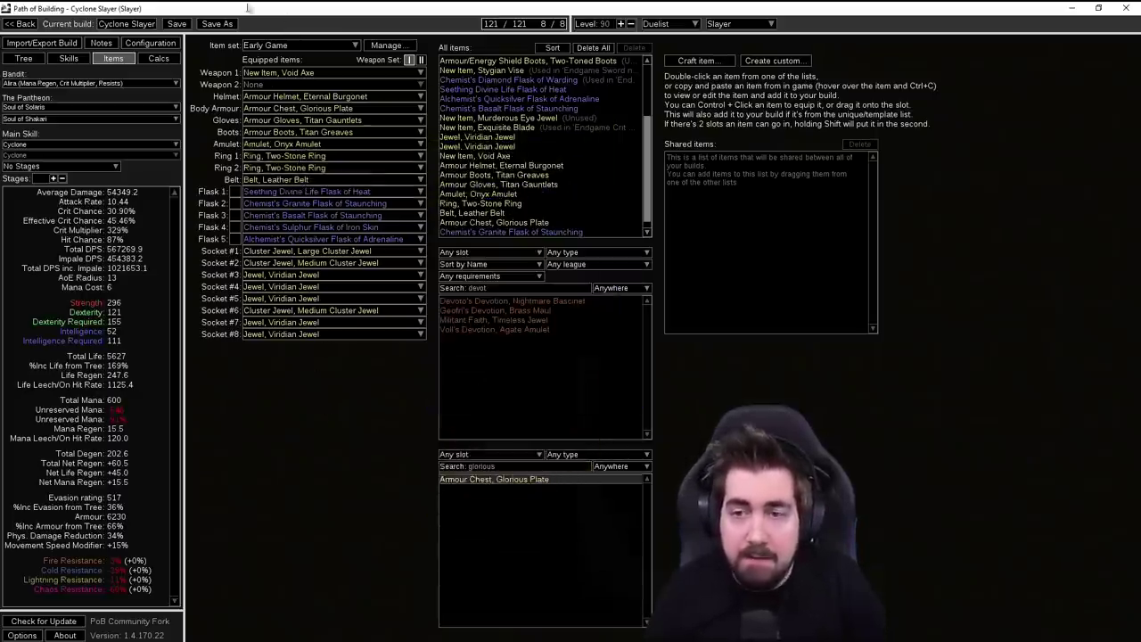
Switch to the non-basecrit Endgame Sword item set, inspect its Exquisite Blade, and check the Slayer's Overwhelm node
click(258, 45)
click(276, 71)
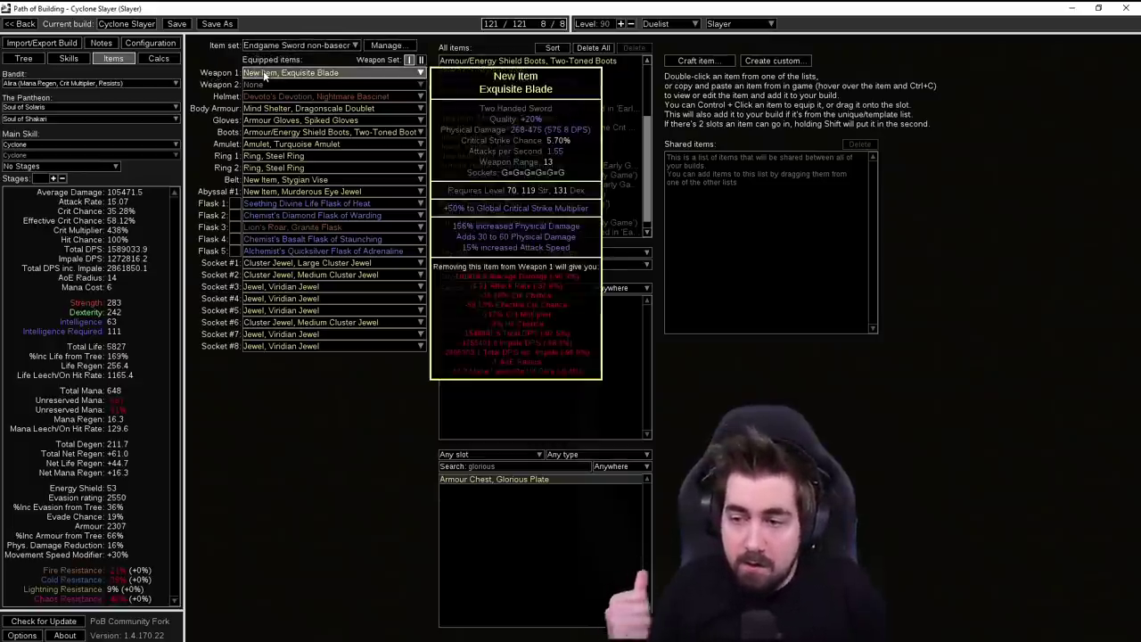
click(23, 58)
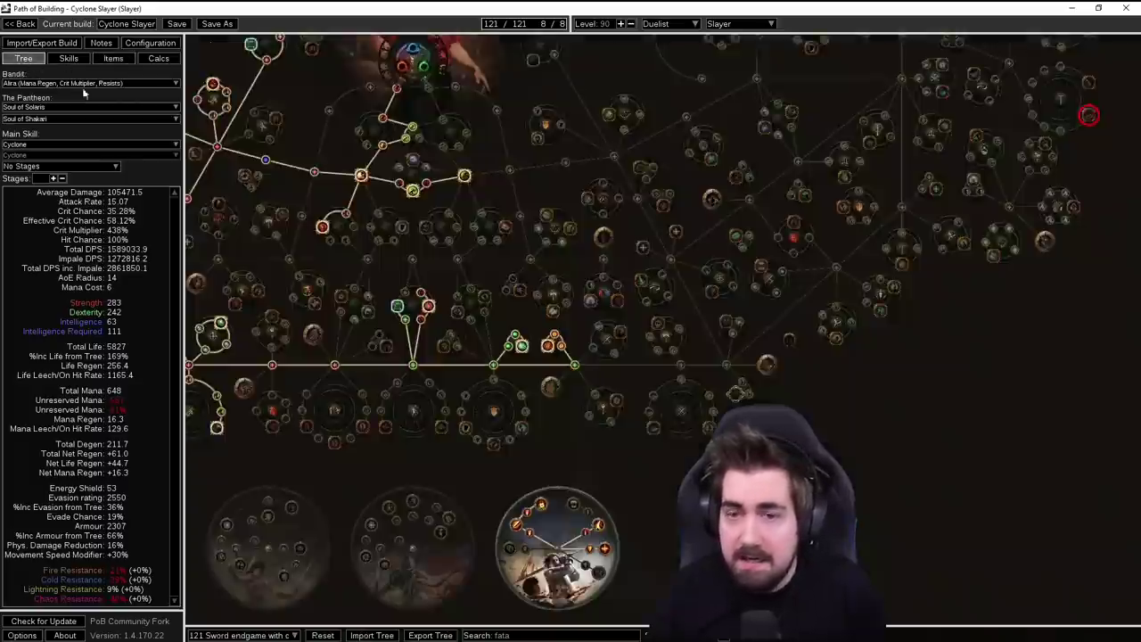
scroll(454, 420, up, 2)
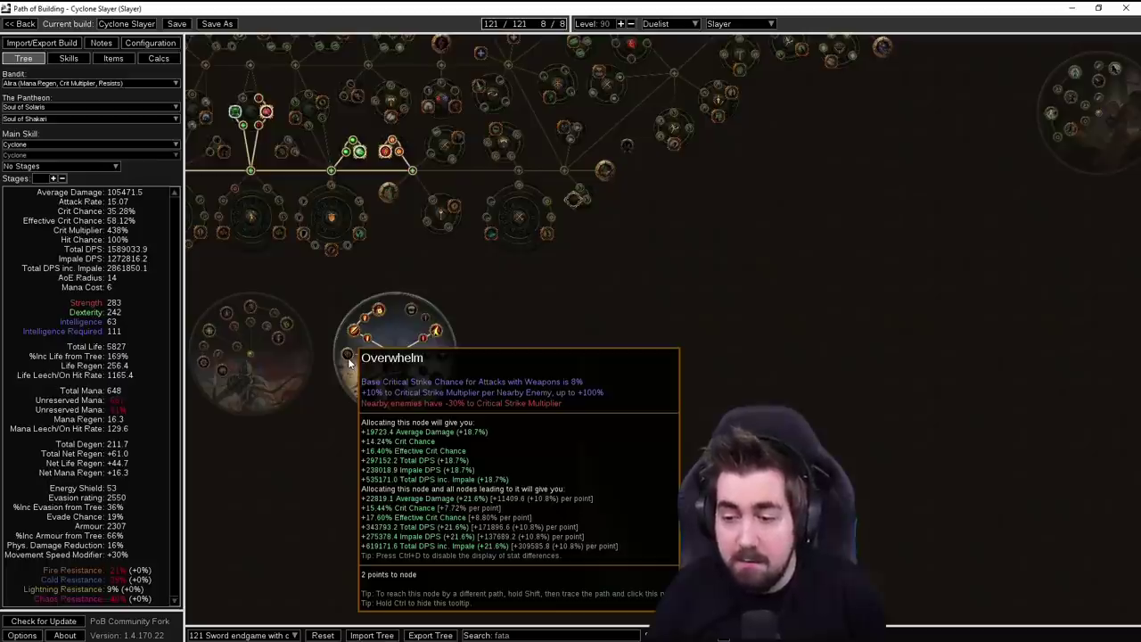
Switch to the Endgame Crit Sword item set, inspect its Exquisite Blade, and compare Overwhelm with Bane of Legends in the Slayer ascendancy
click(113, 58)
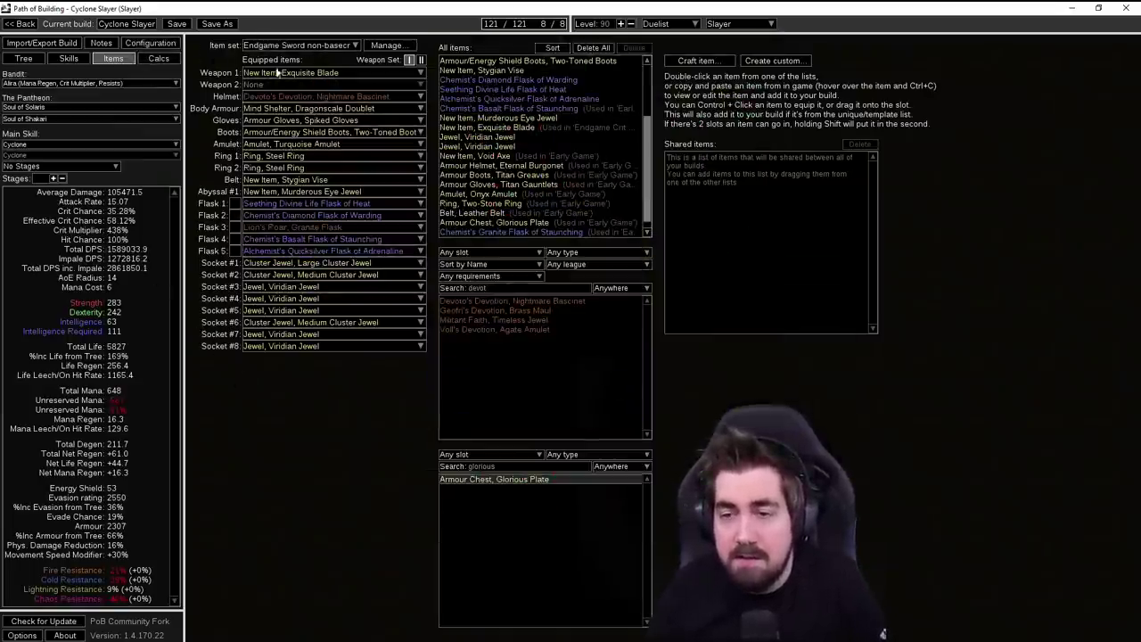
click(299, 45)
click(290, 77)
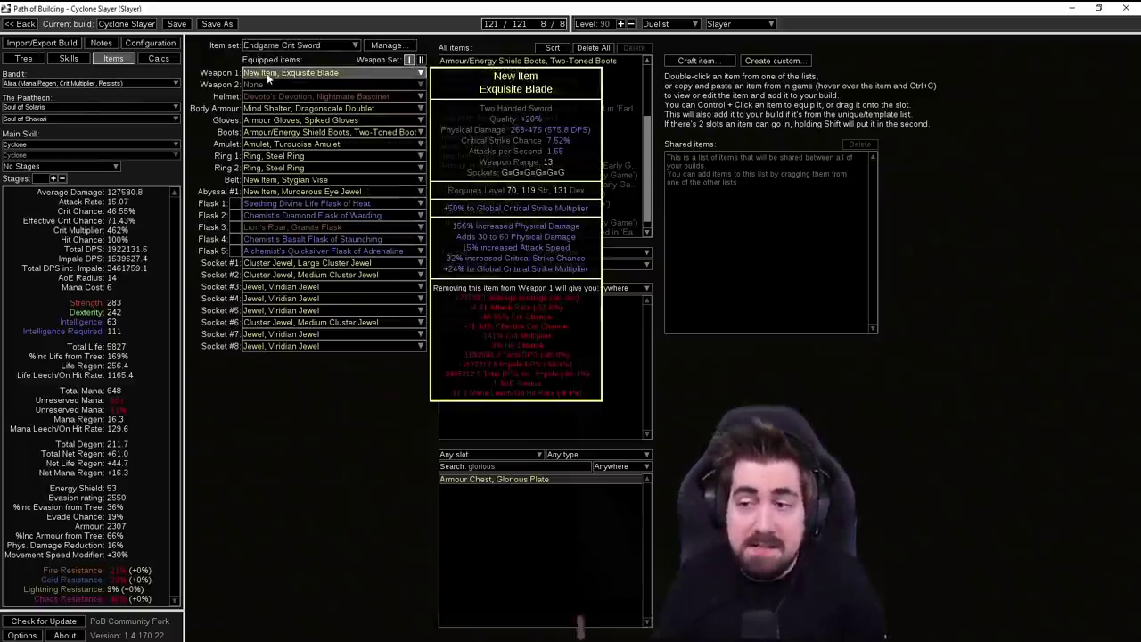
click(23, 58)
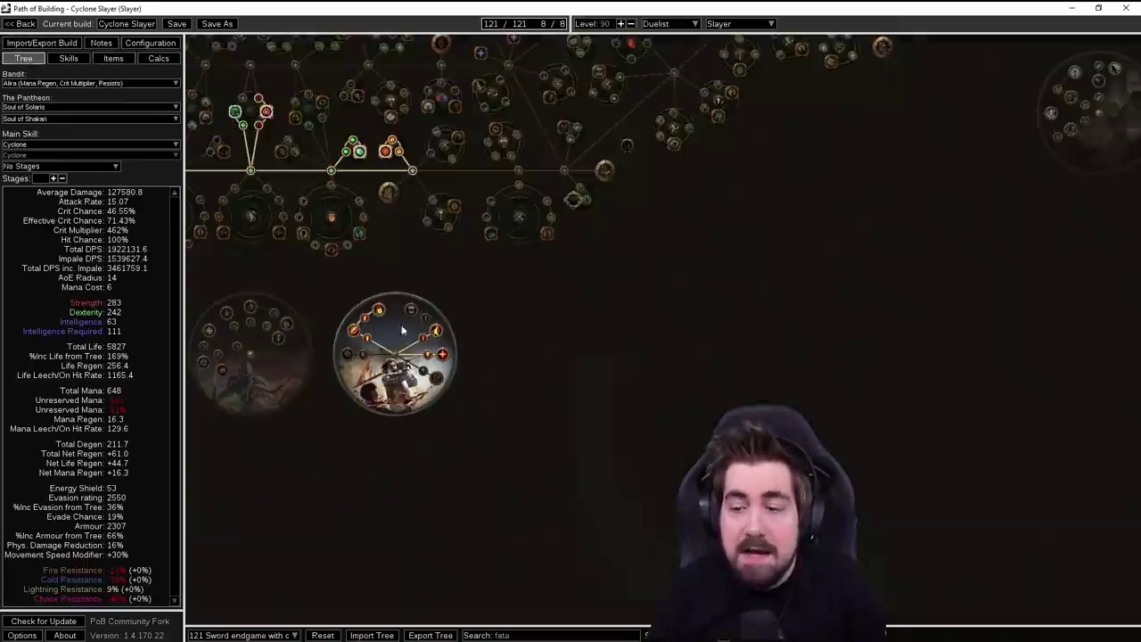
mouse_move(348, 356)
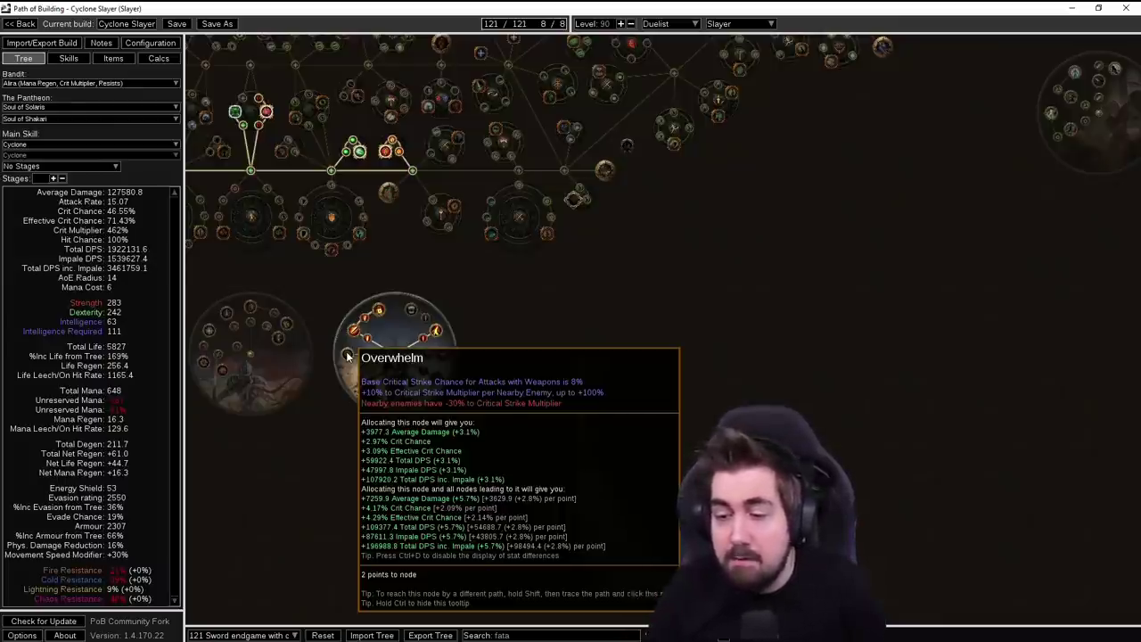
mouse_move(383, 312)
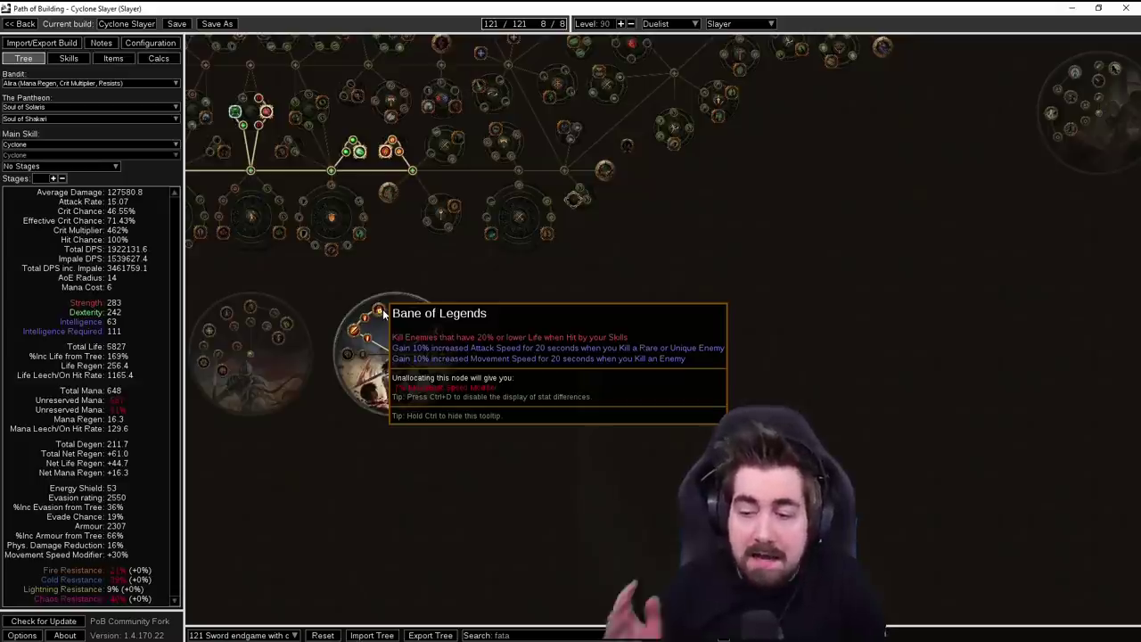
Inspect the Devoto's Devotion helmet and look over the Duelist area of the 121-point sword endgame tree
key(ctrl+3)
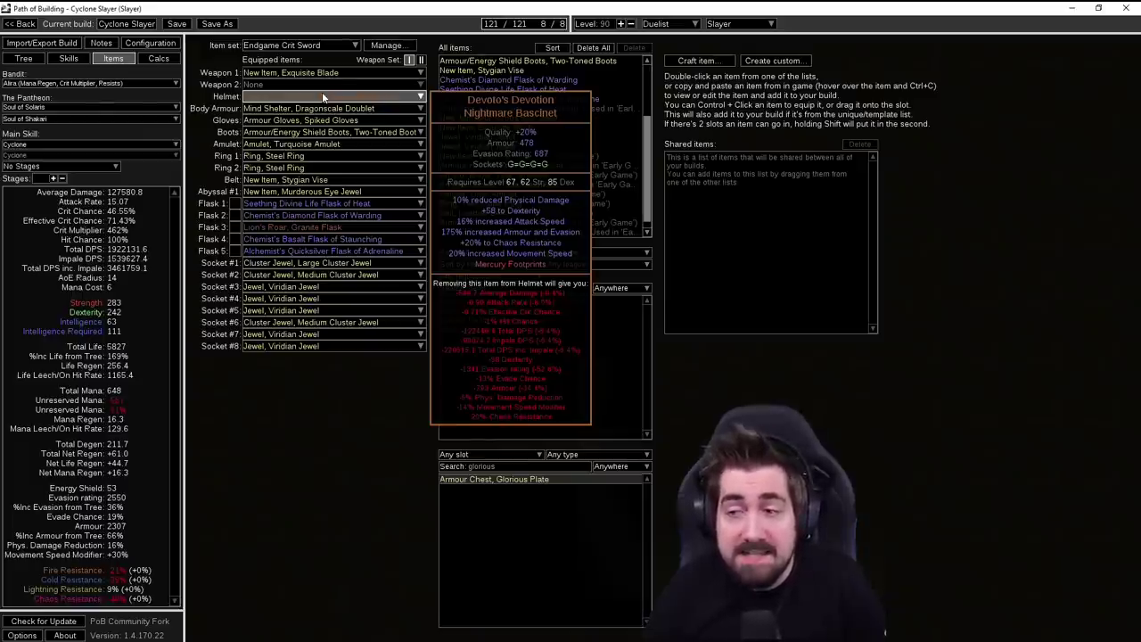
click(39, 57)
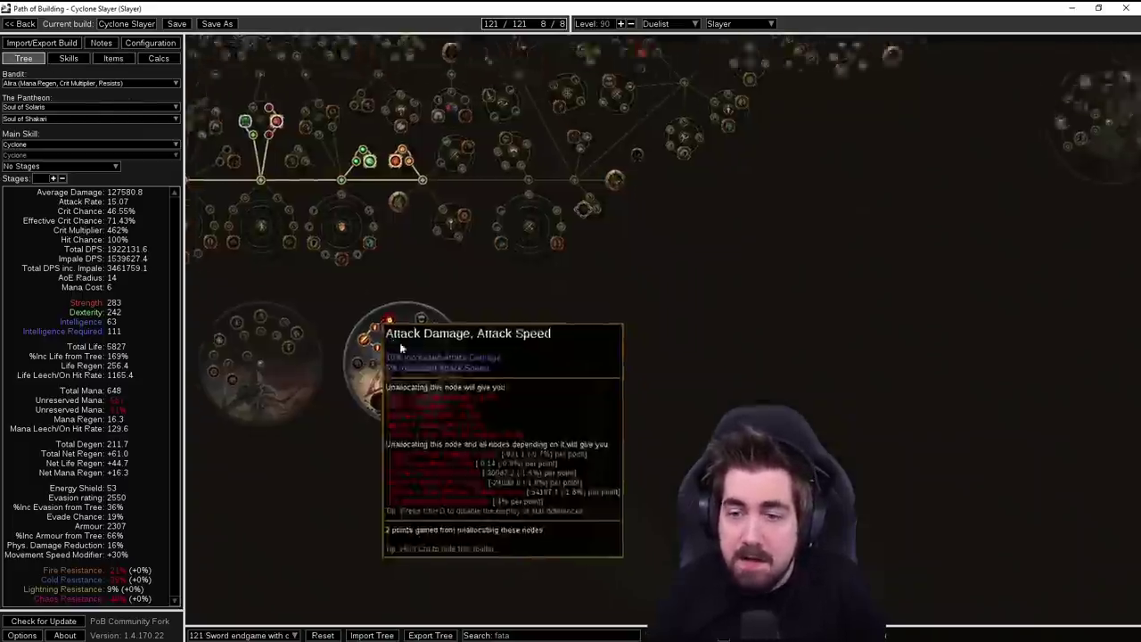
drag(397, 229, 544, 401)
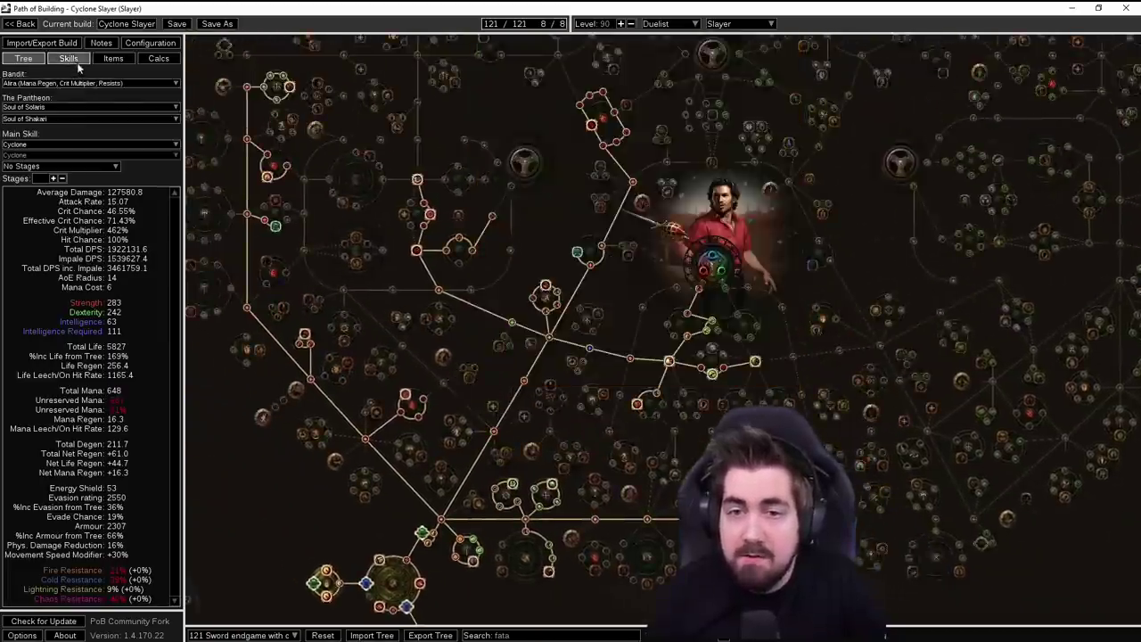
Inspect the Endgame Crit Sword set's body armour, Steel Ring, Lion's Roar flask and Large Cluster Jewel
click(114, 58)
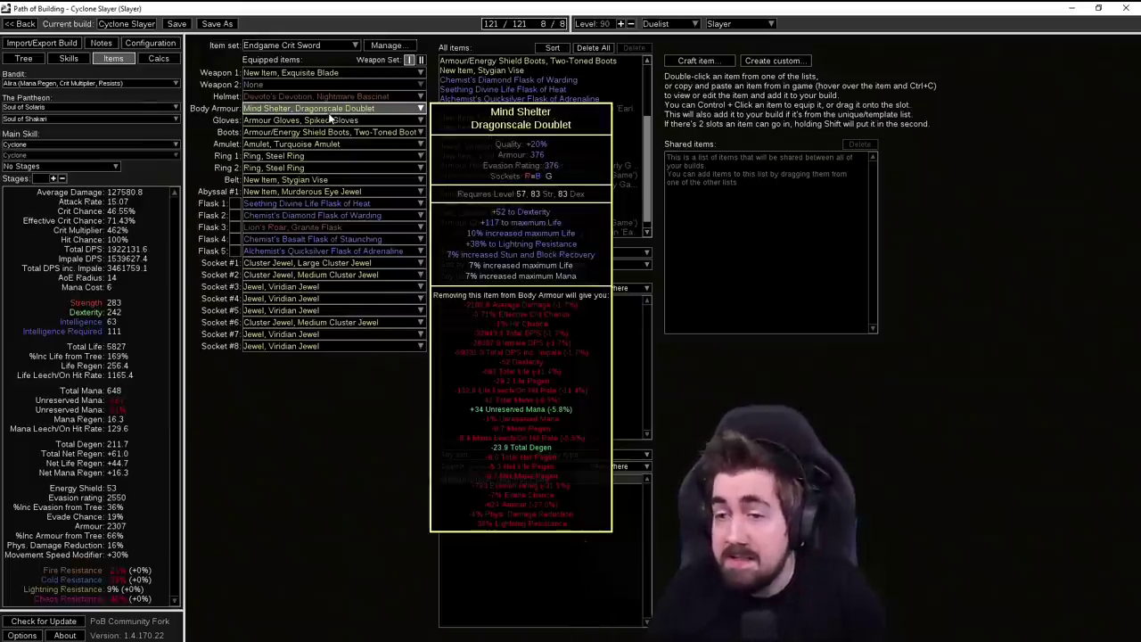
mouse_move(334, 119)
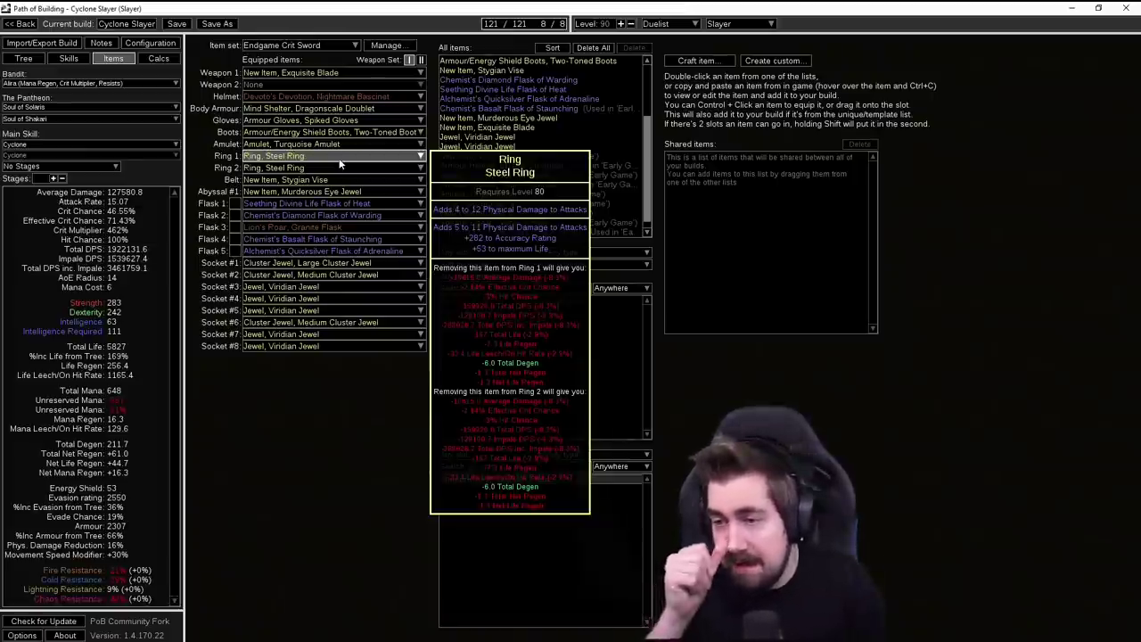
mouse_move(339, 182)
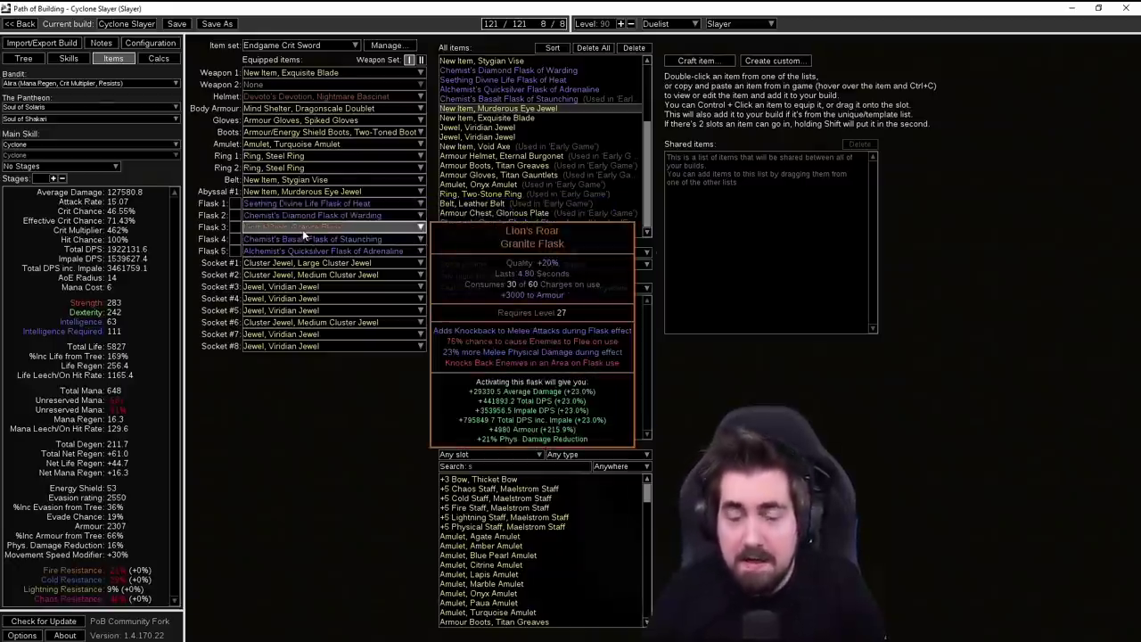
scroll(303, 229, up, 1)
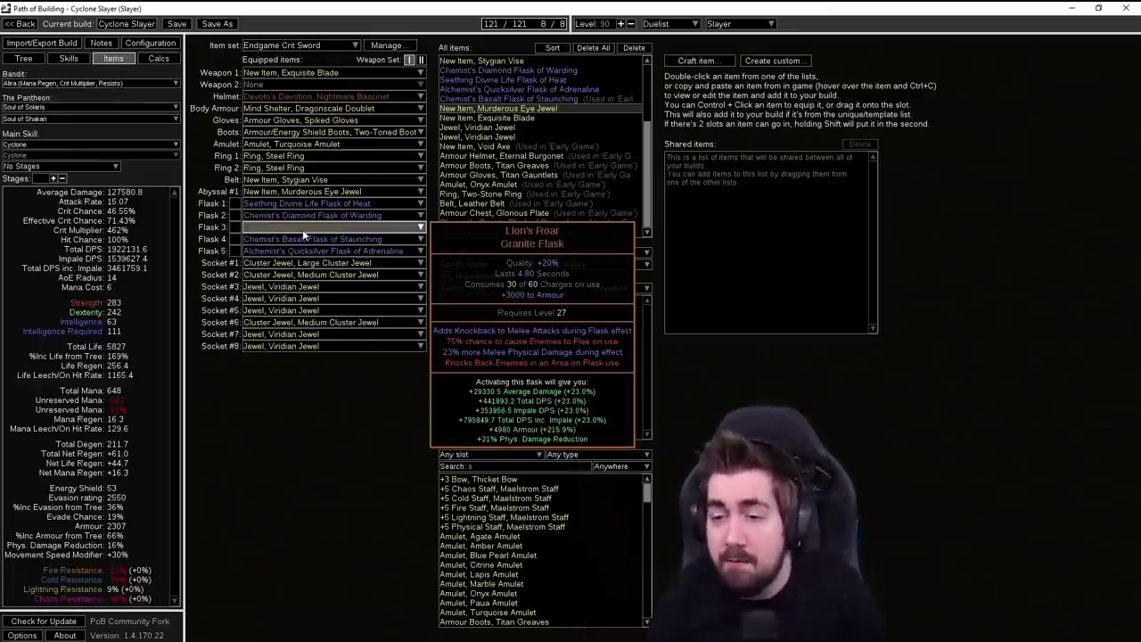
scroll(295, 227, down, 1)
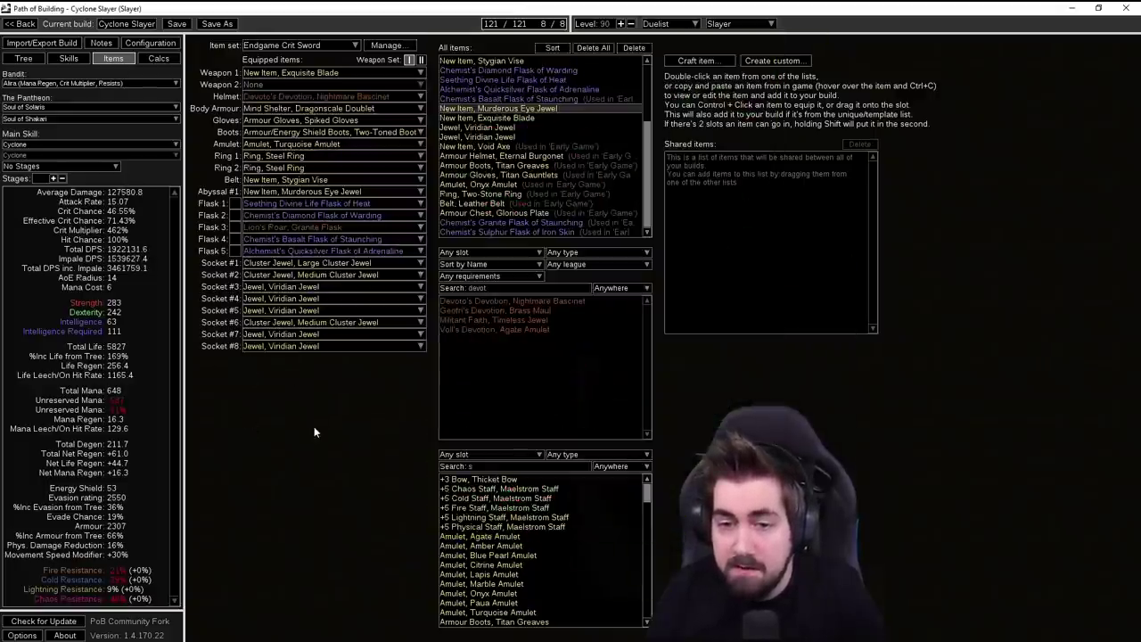
mouse_move(315, 241)
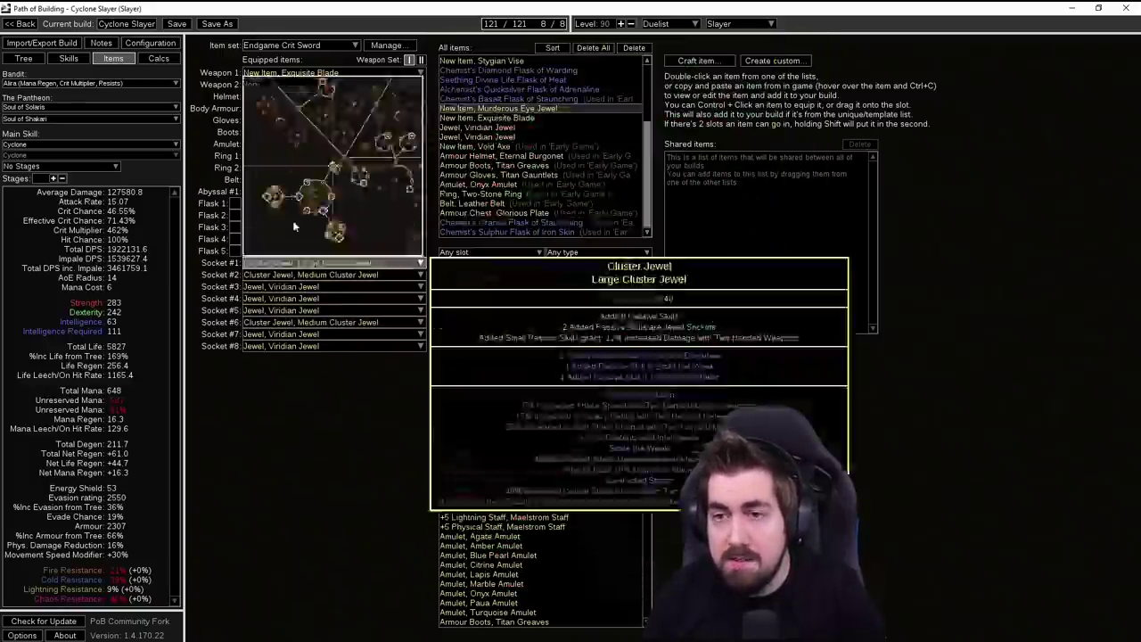
Examine the large and medium cluster jewel section of the 121-point sword endgame passive tree
click(23, 58)
drag(396, 513, 410, 291)
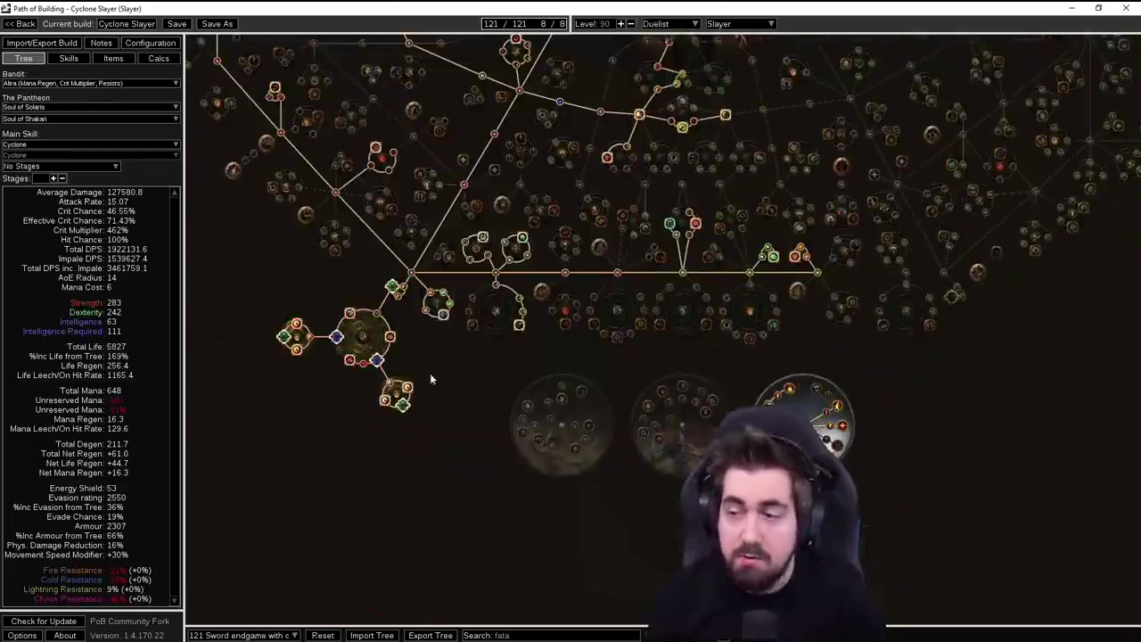
drag(429, 374, 422, 473)
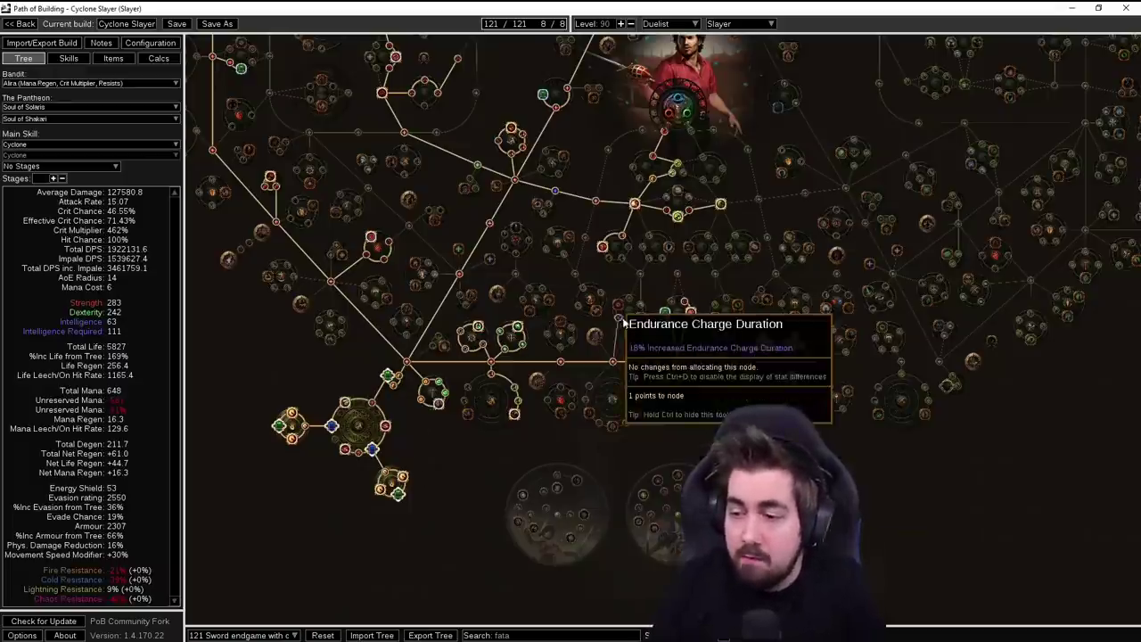
Open the 113 Points No Cluster Sword tree and inspect Endless Hunger in the Slayer ascendancy
drag(513, 285, 394, 331)
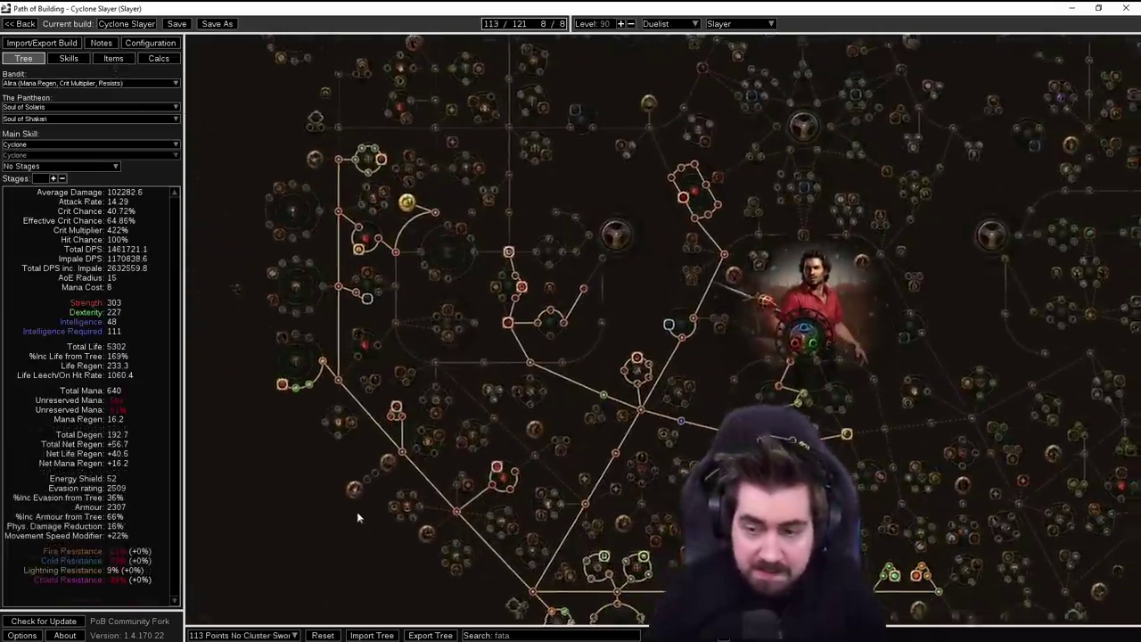
drag(427, 600, 378, 413)
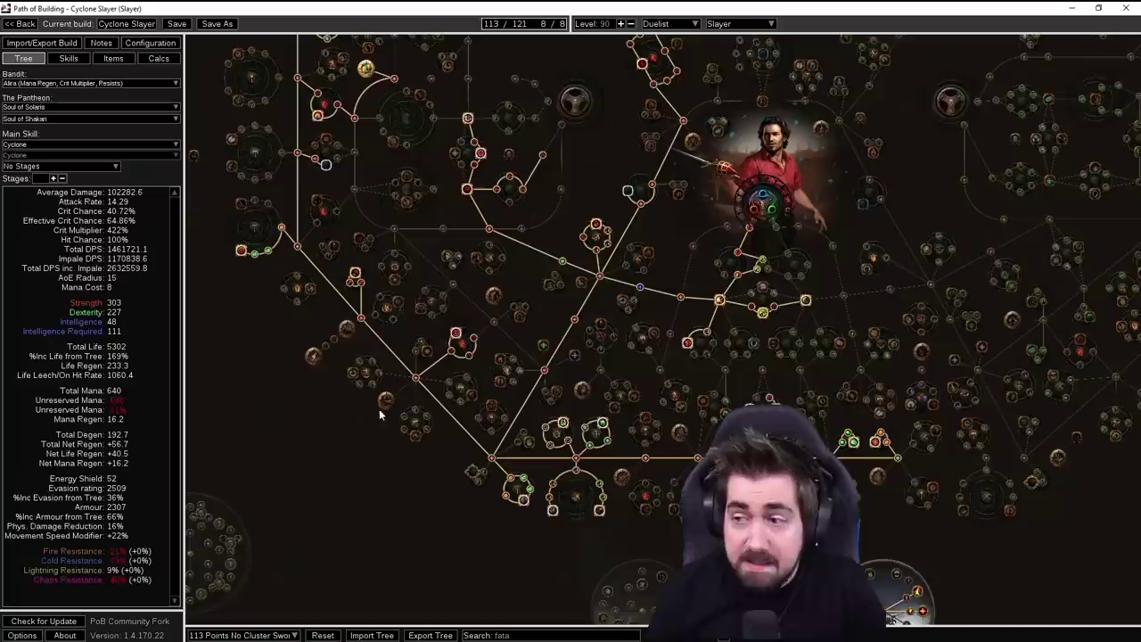
drag(381, 464, 214, 276)
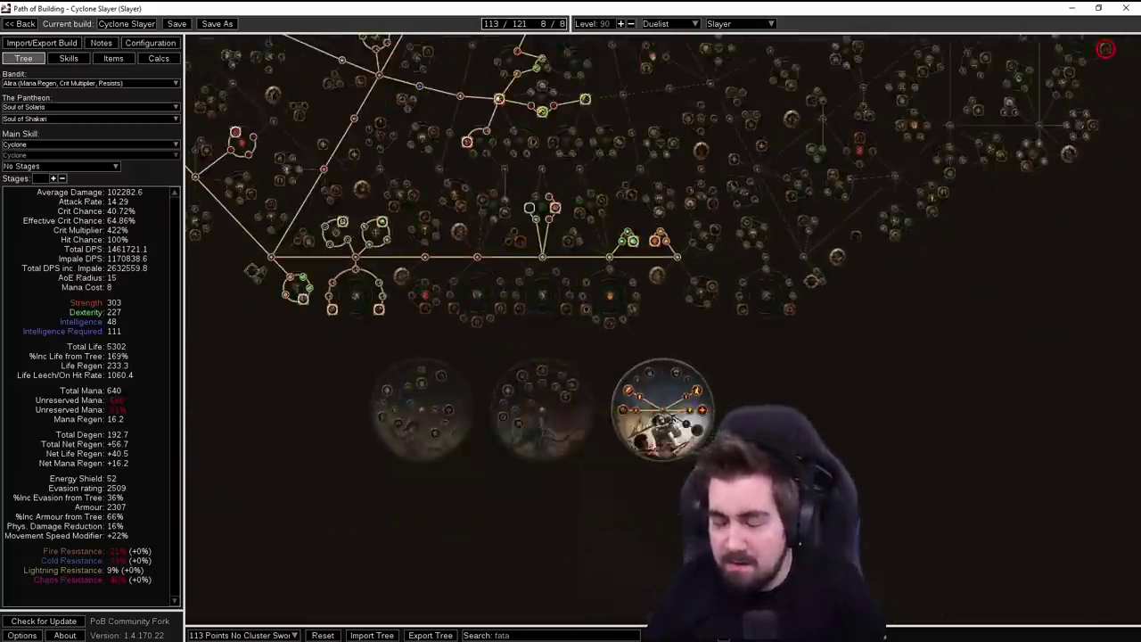
scroll(791, 481, up, 2)
mouse_move(655, 332)
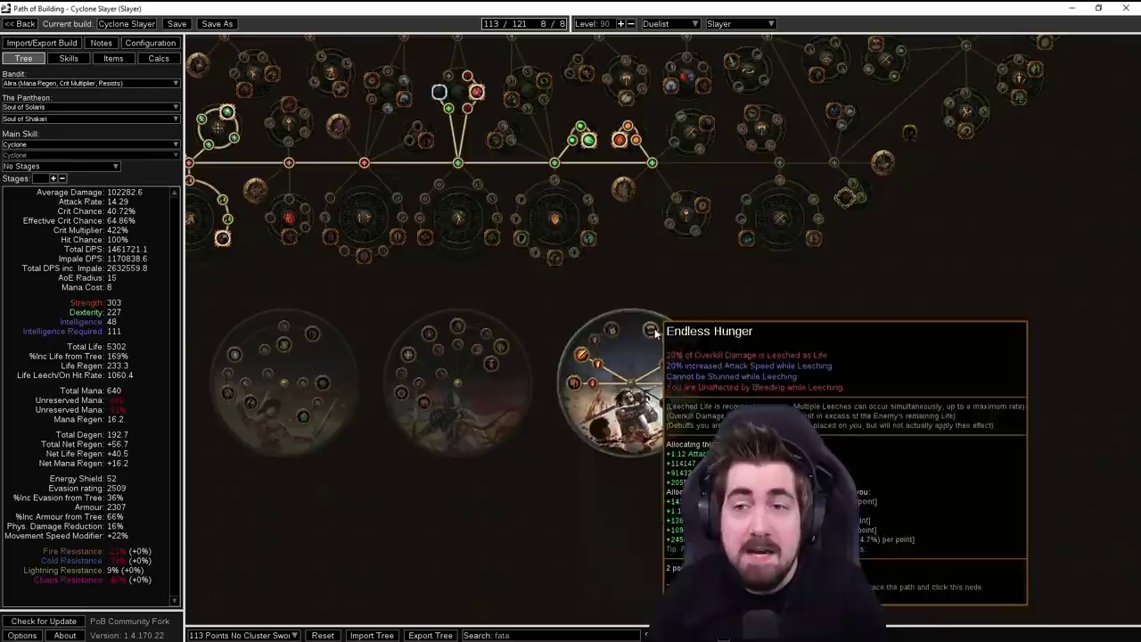
Look over the allocated paths of the 113-point no-cluster tree, up to the large node on its western branch
scroll(527, 312, down, 3)
drag(346, 312, 355, 495)
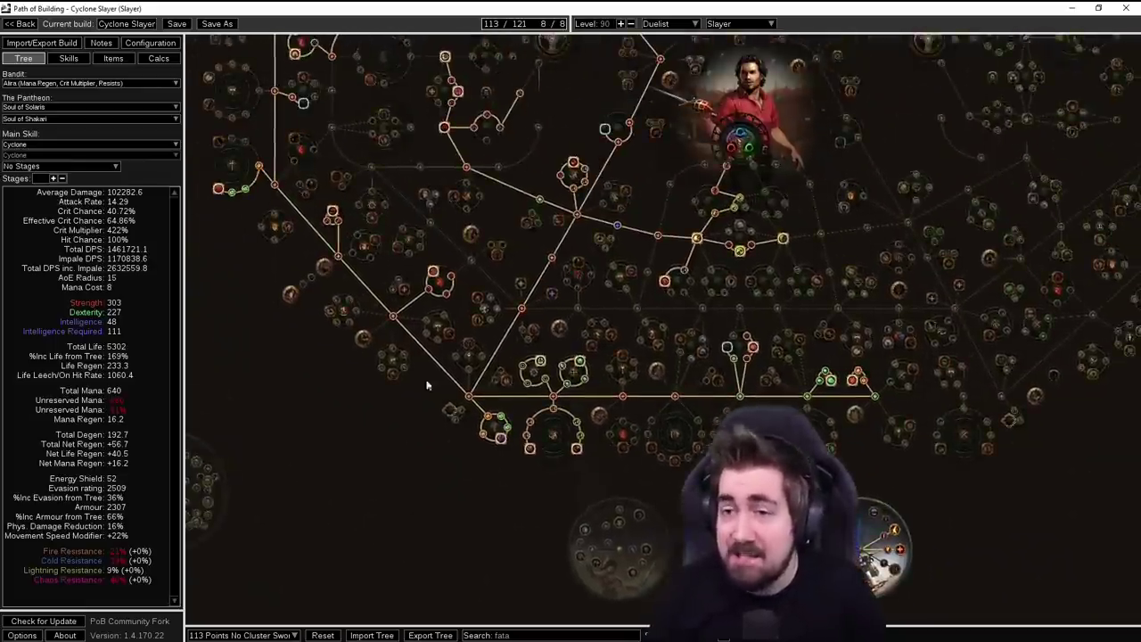
drag(425, 382, 456, 483)
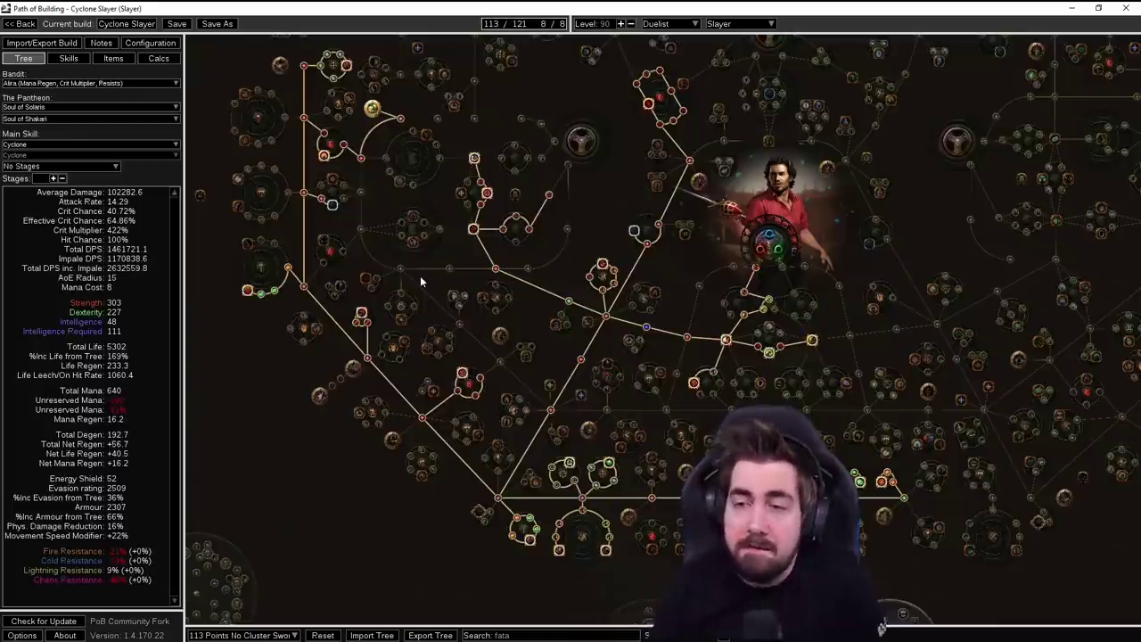
mouse_move(373, 115)
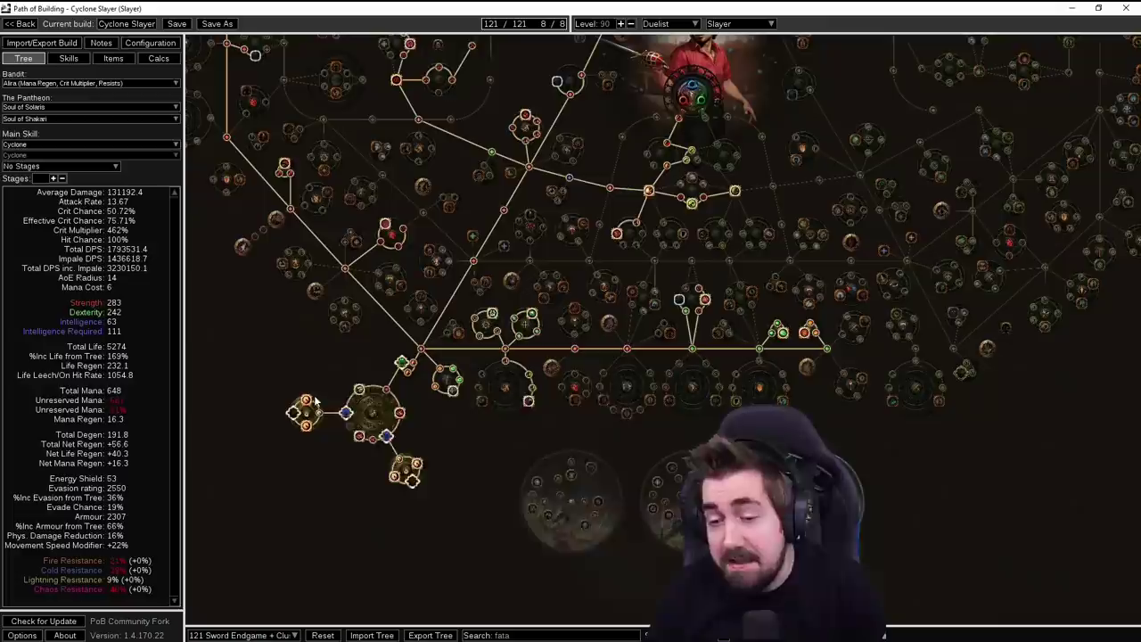
Inspect the cluster jewel notables Graceful Execution and Surefooted Striker in the 121 Sword Endgame + Cluster tree, and survey the surrounding tree
mouse_move(307, 402)
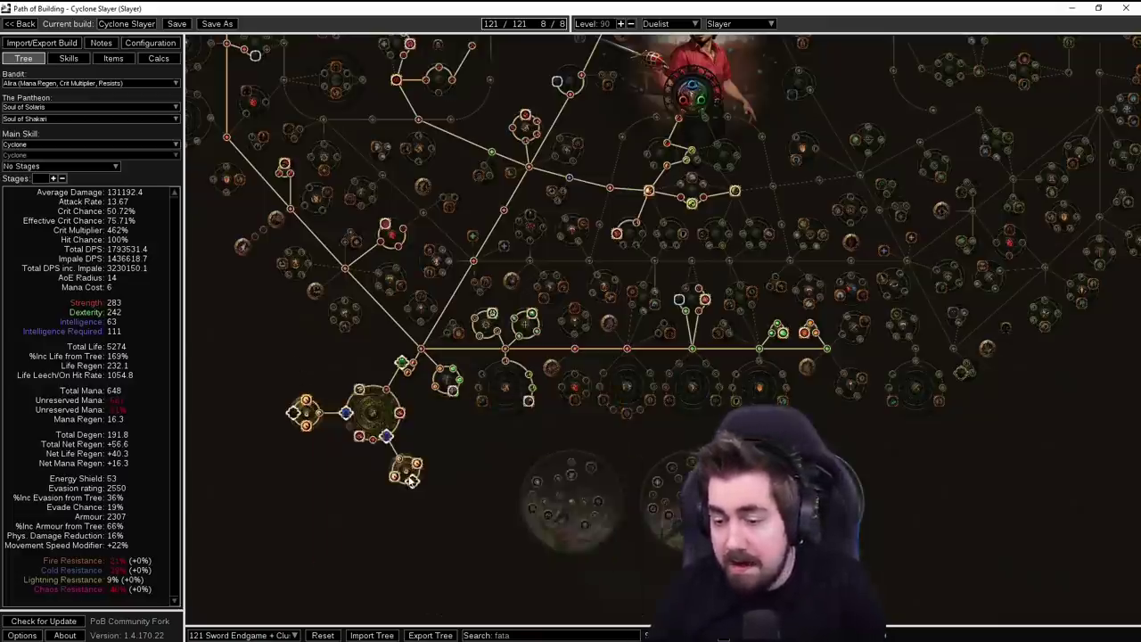
mouse_move(360, 438)
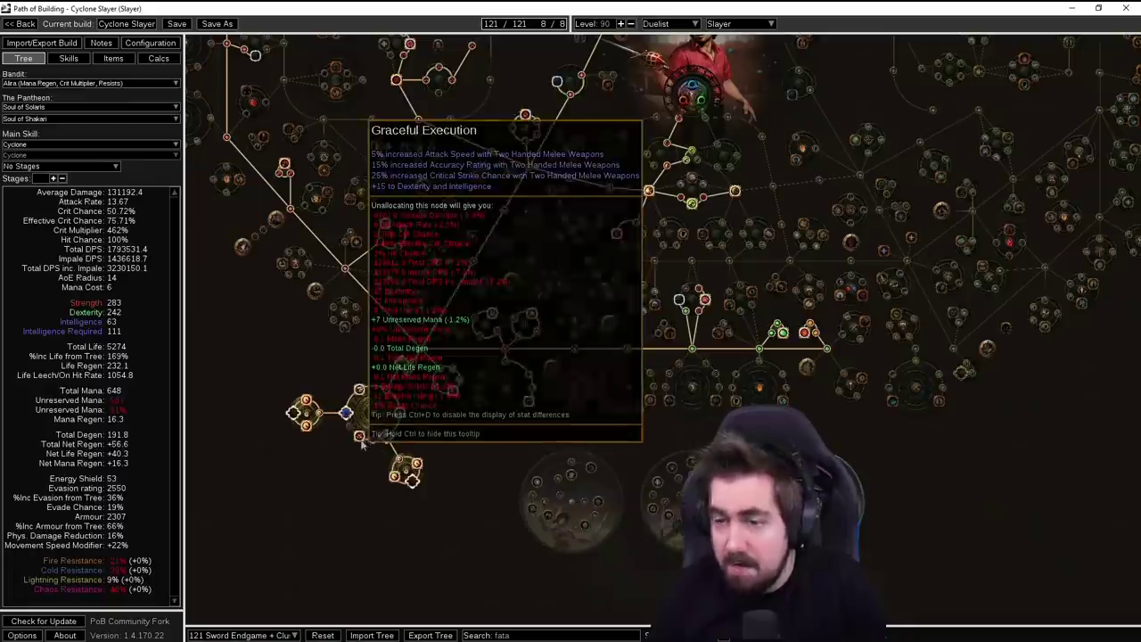
mouse_move(399, 422)
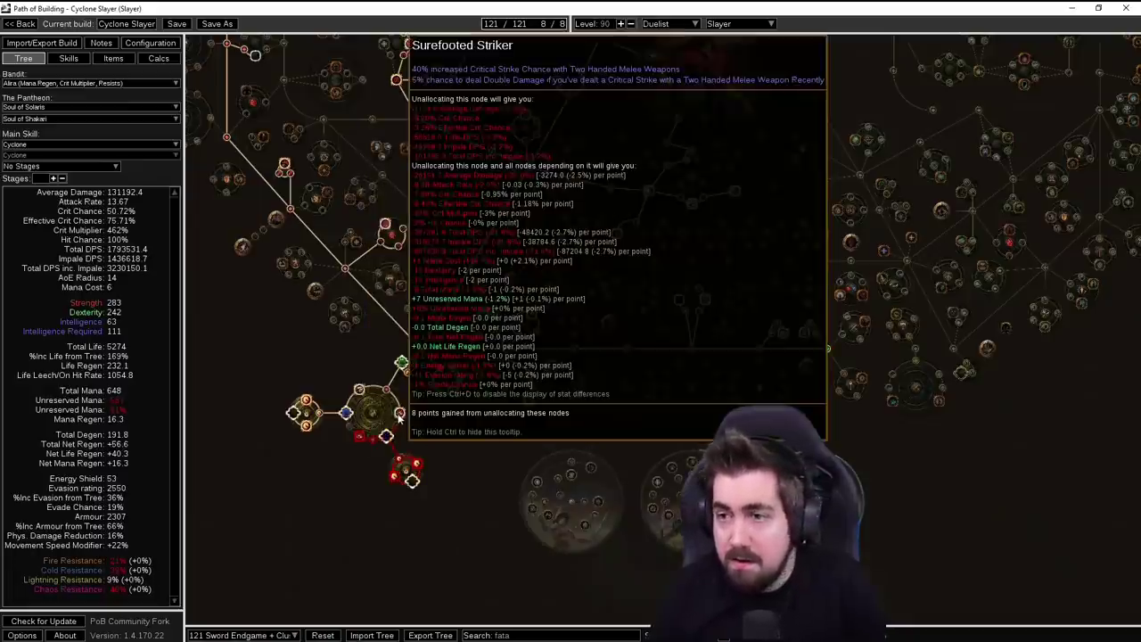
mouse_move(359, 390)
scroll(366, 418, down, 3)
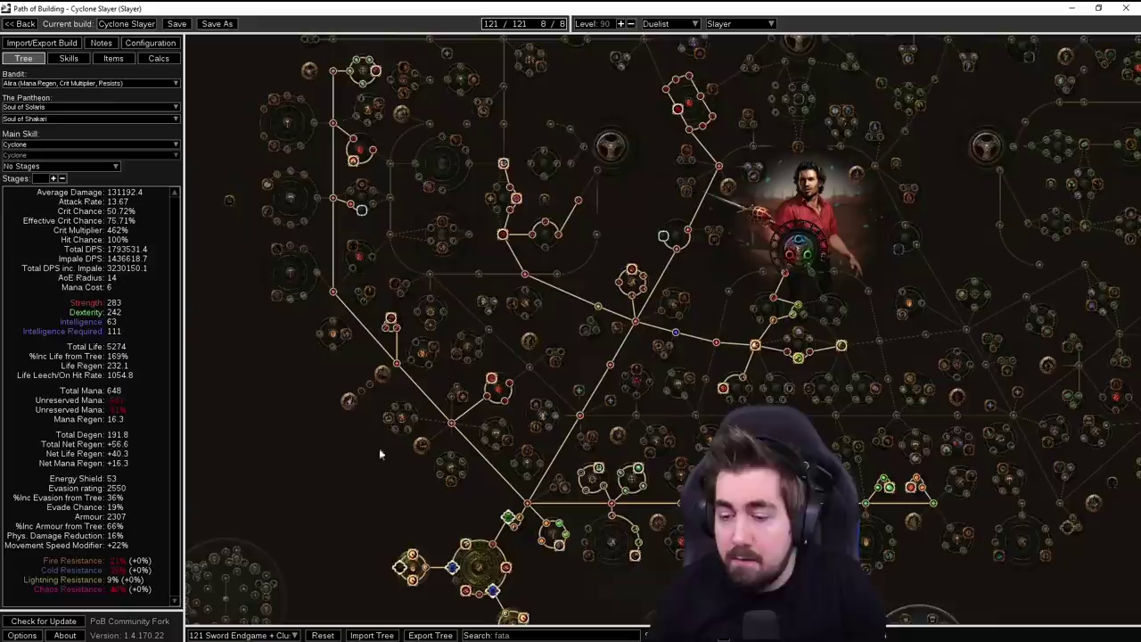
scroll(381, 519, up, 3)
scroll(303, 428, down, 2)
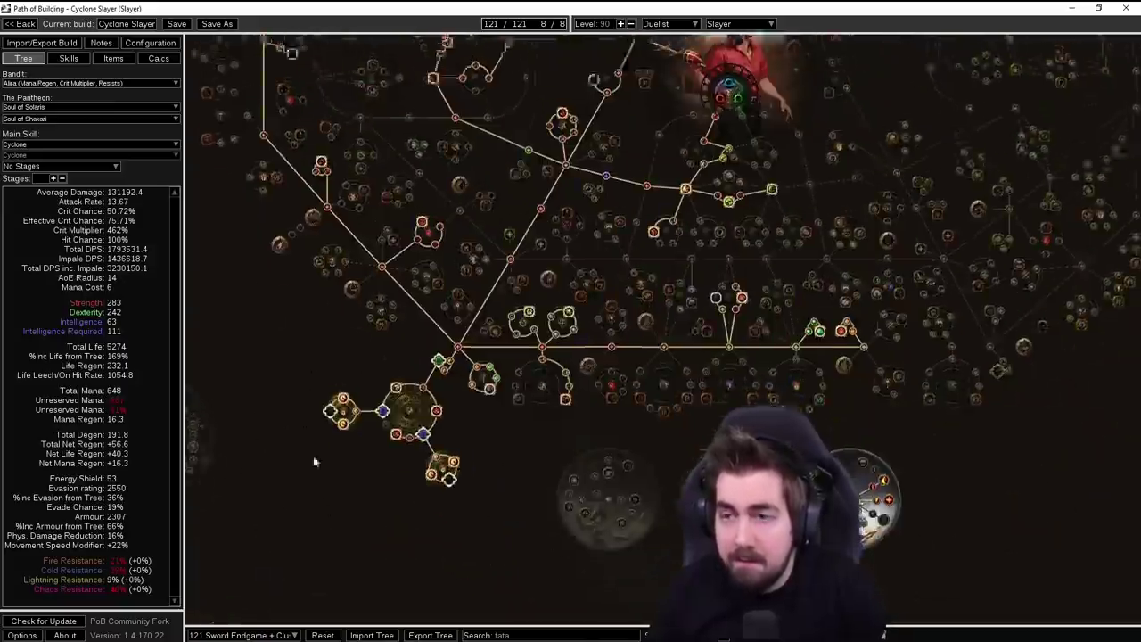
scroll(364, 293, up, 2)
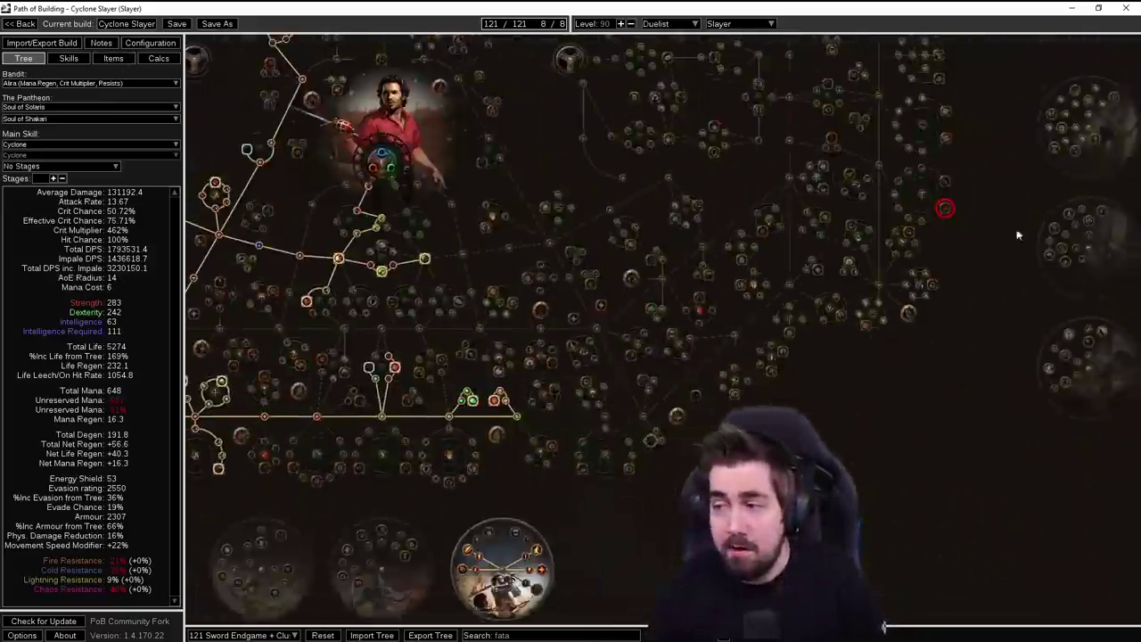
Inspect the unallocated critical strike notables Fatal Blade and Heartseeker on the eastern side of the 121-point sword cluster tree
mouse_move(945, 208)
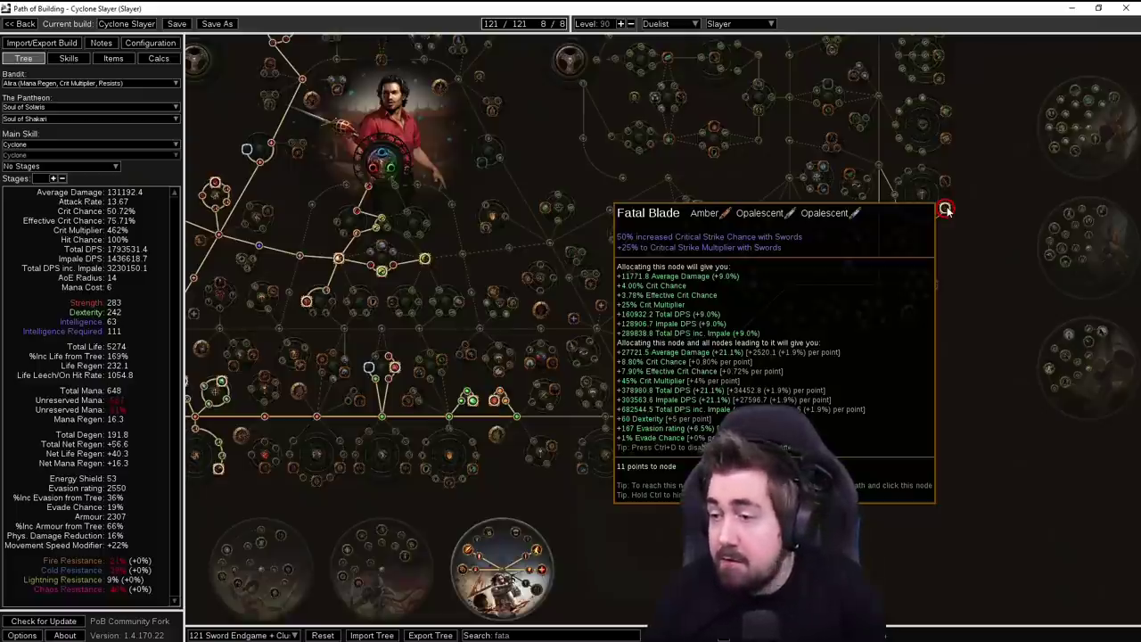
drag(749, 132, 797, 255)
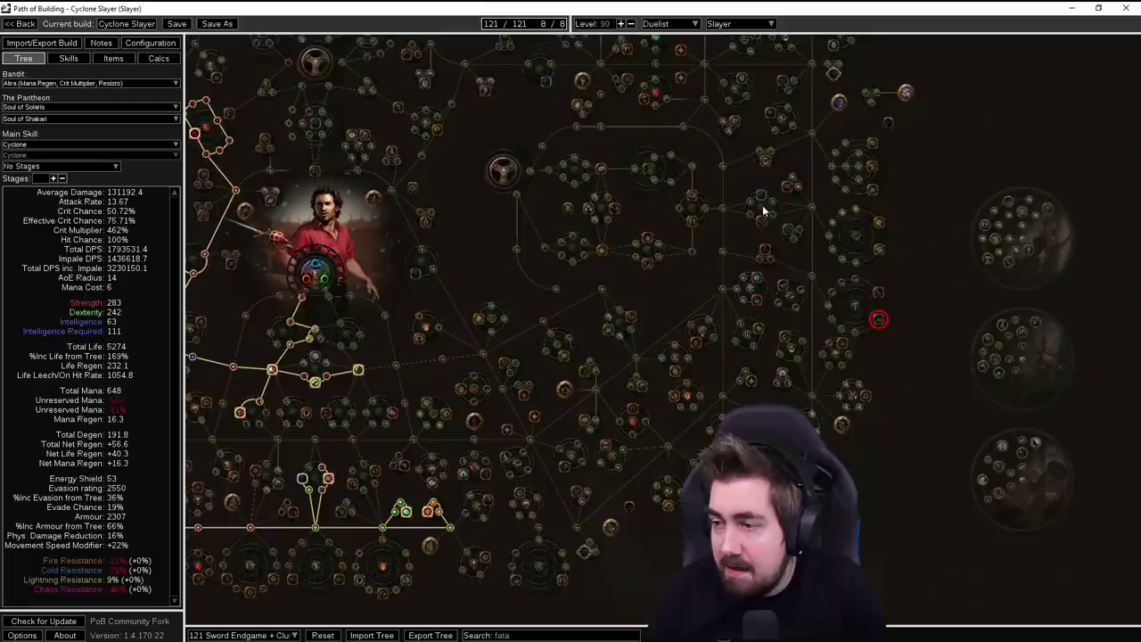
mouse_move(786, 187)
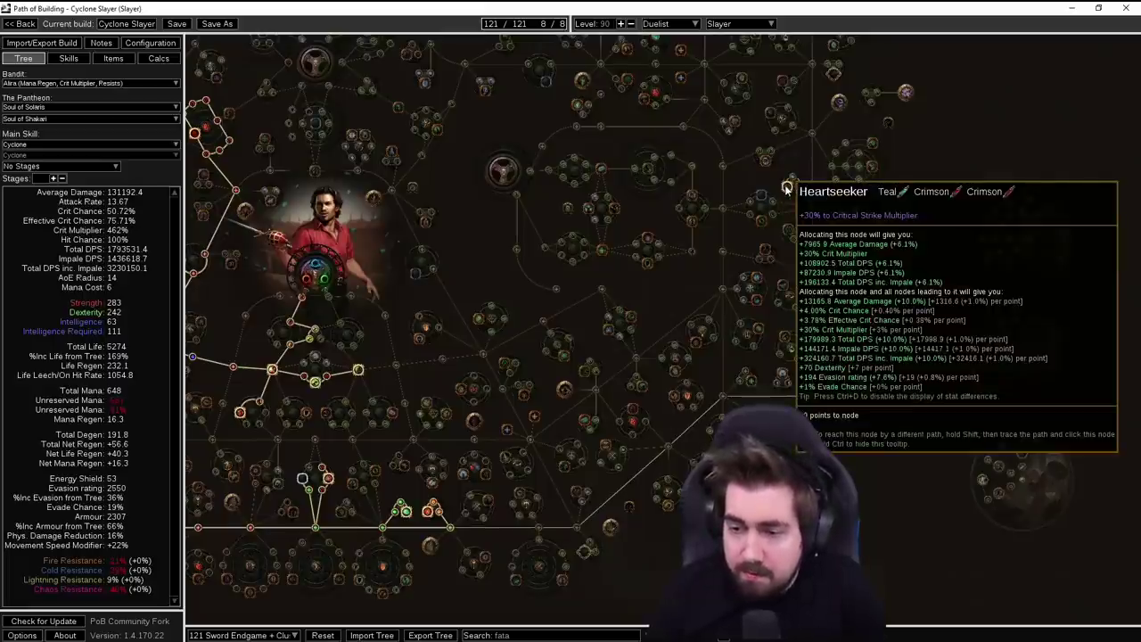
Inspect the unallocated notables Diamond Skin and Butchery on the tree's western side, and survey the allocated paths around them
drag(221, 329, 479, 284)
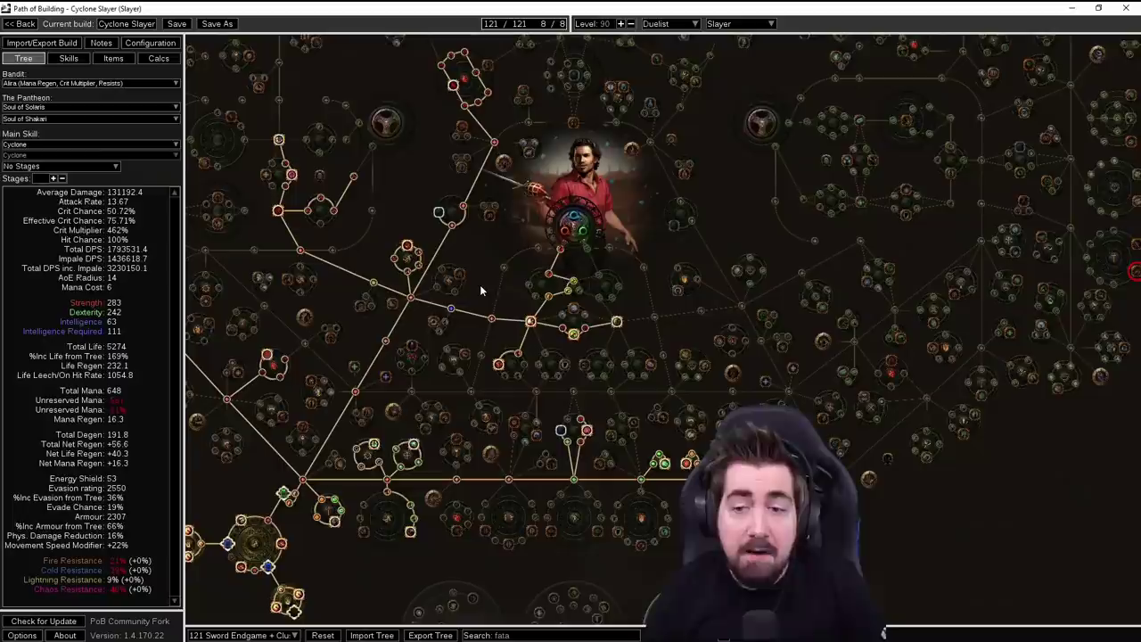
drag(218, 201, 424, 236)
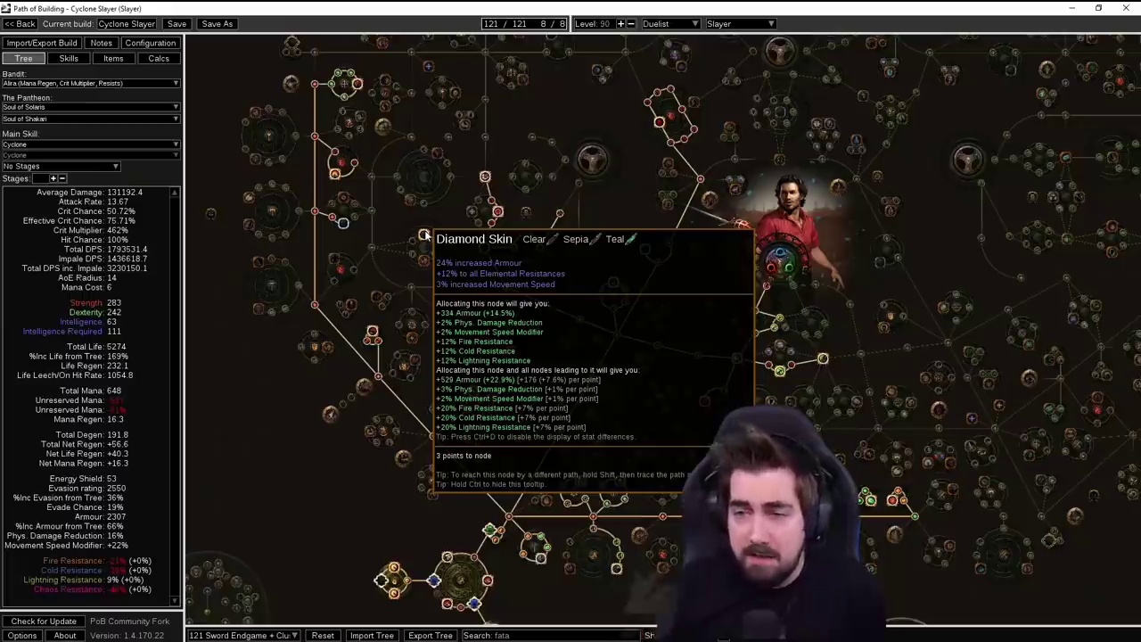
scroll(539, 414, down, 1)
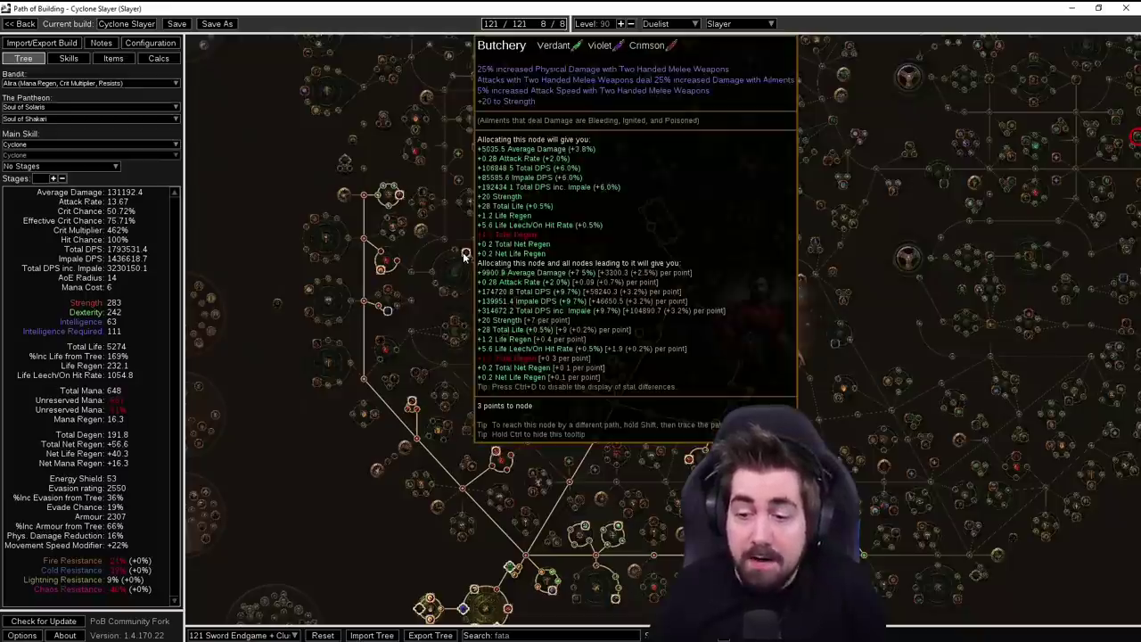
drag(254, 459, 274, 410)
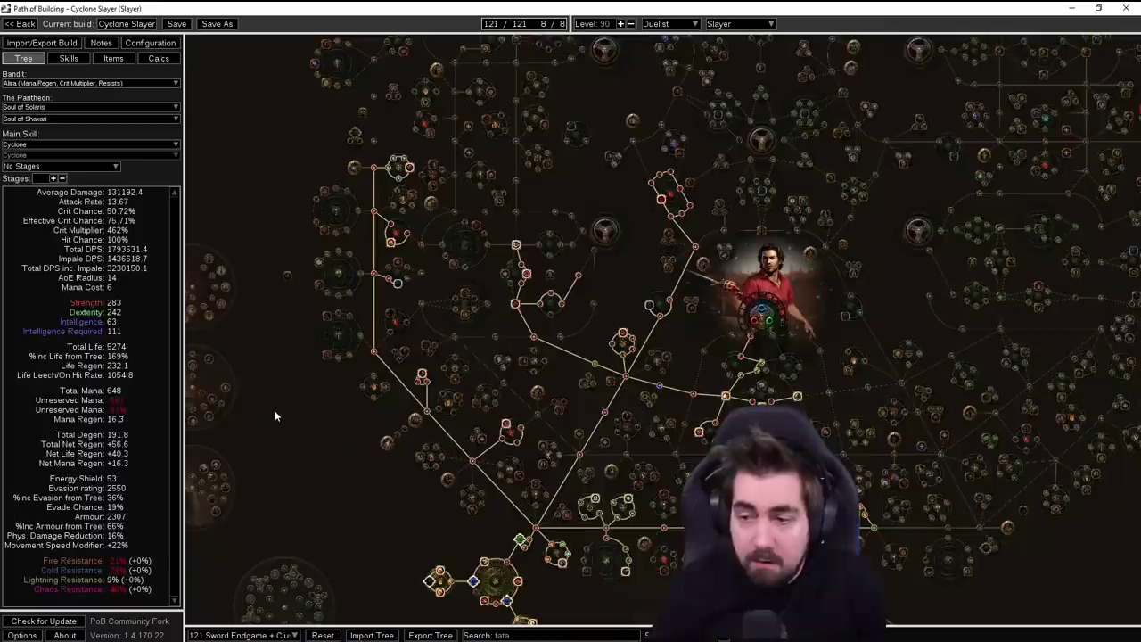
drag(389, 453, 444, 416)
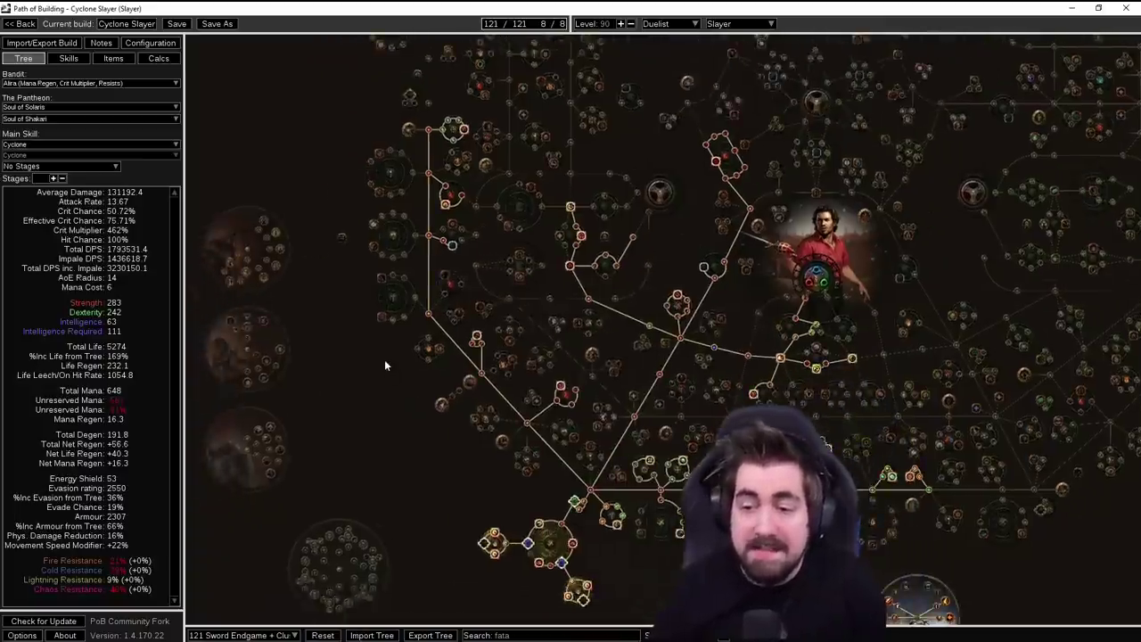